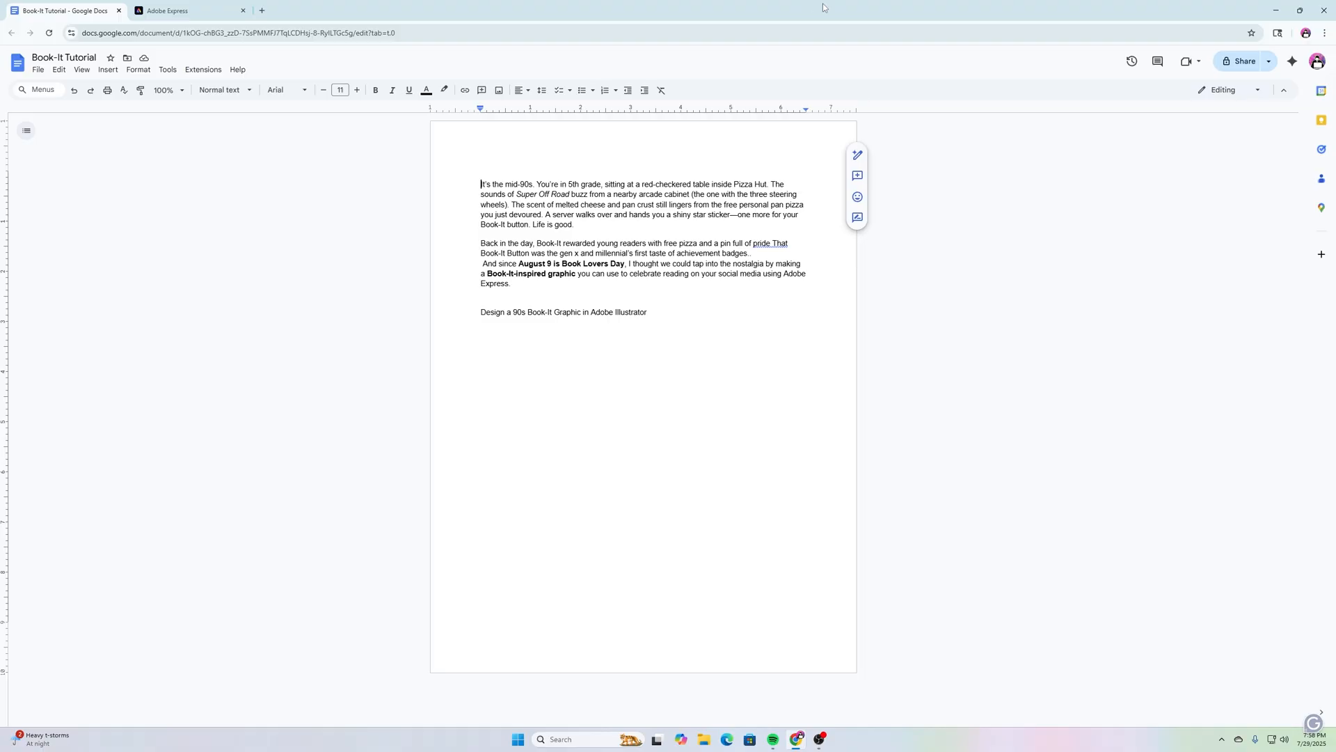
Step: Close the Book-It Tutorial Google Docs tab to return to the Adobe Express start screen
{"action": "left_click", "coordinate": [118, 10]}
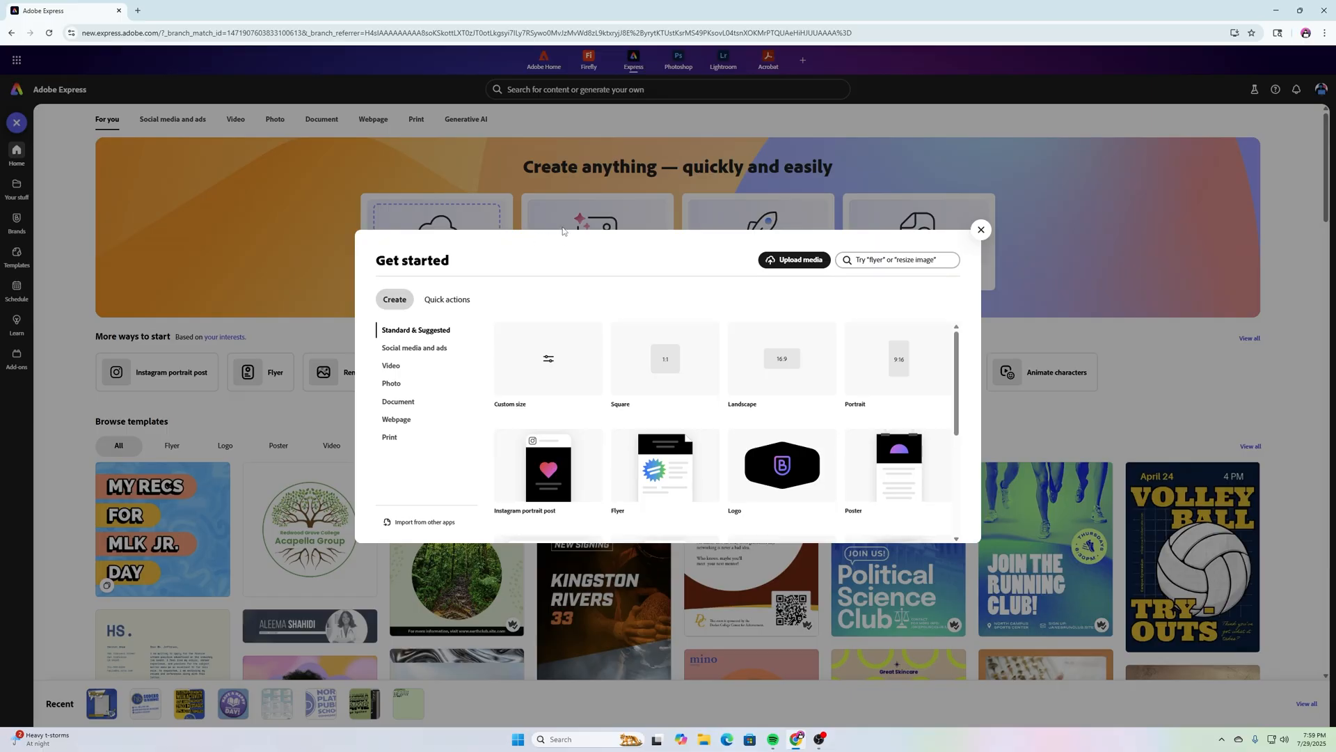
Step: Create a blank Square design at 1080×1080 px from the Get started dialog
{"action": "left_click", "coordinate": [675, 363]}
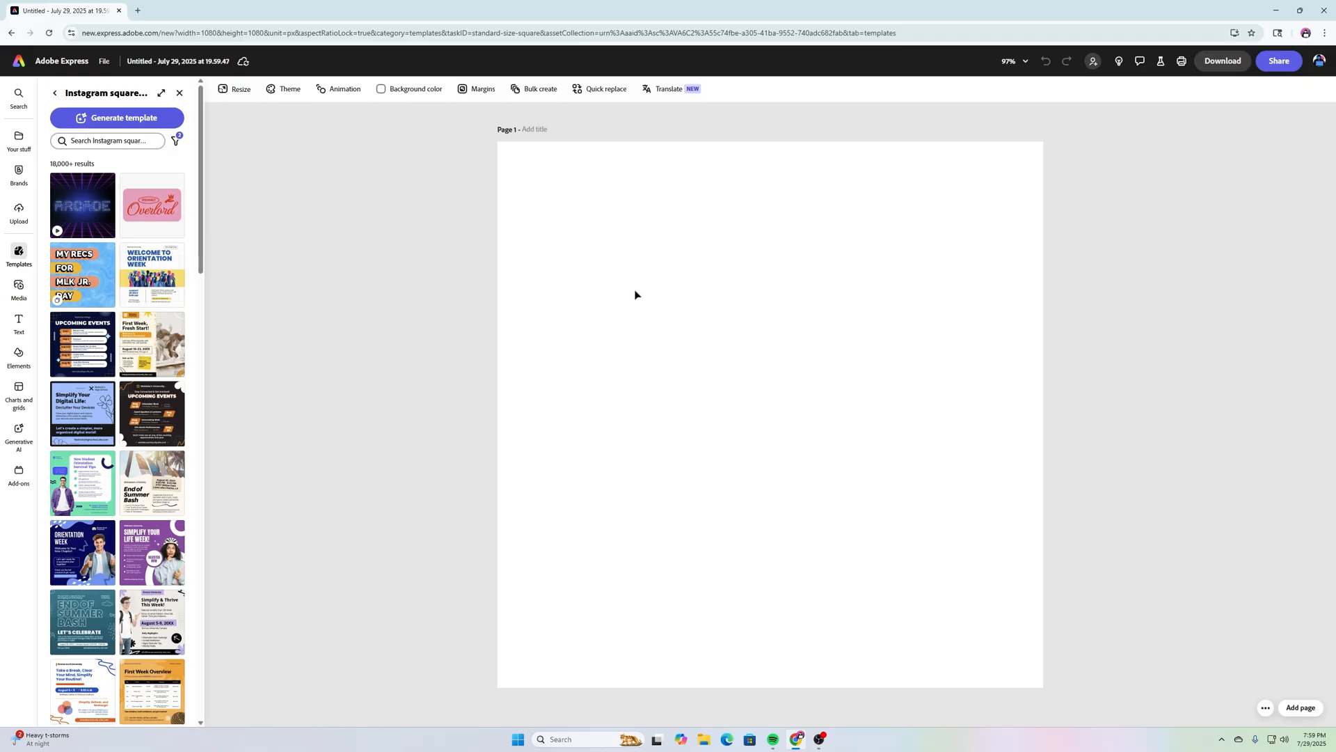
Step: Search Elements for 'button' design assets and add the green glossy circle button
{"action": "left_click", "coordinate": [12, 352]}
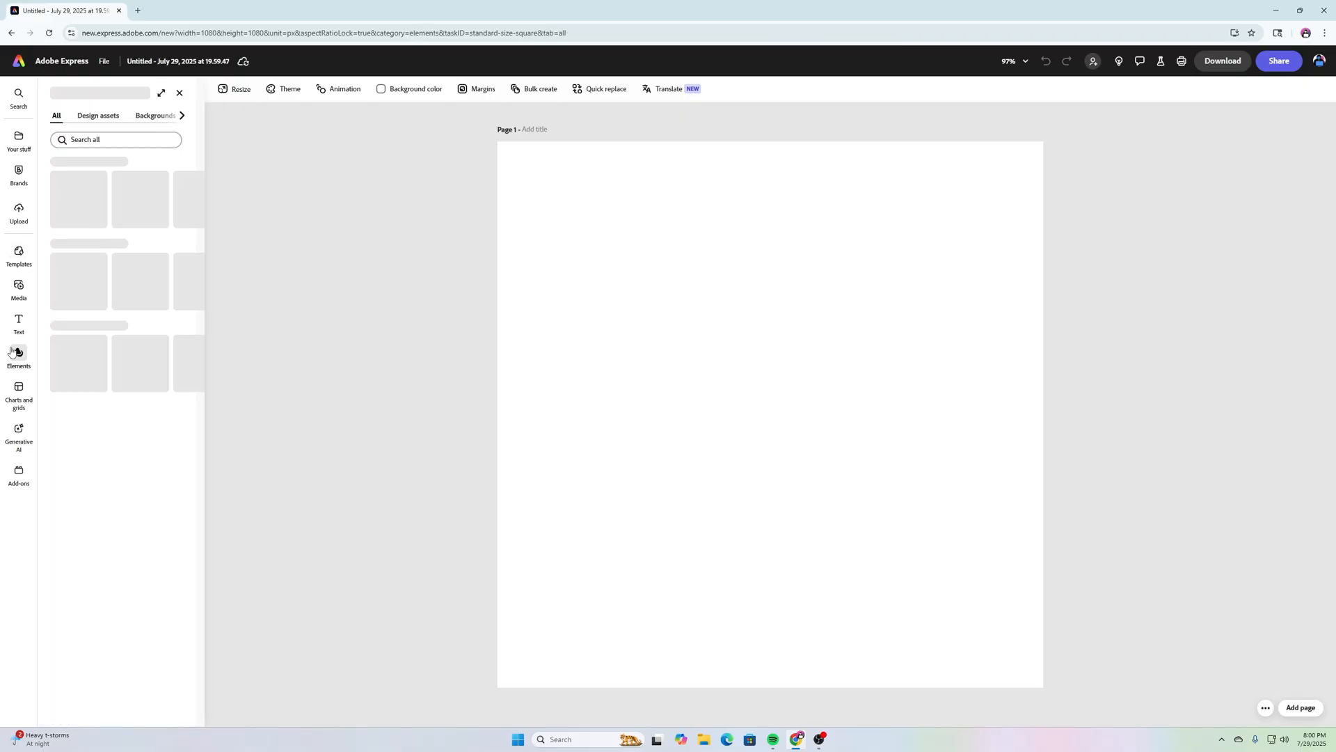
{"action": "left_click", "coordinate": [89, 142]}
{"action": "type", "text": "button"}
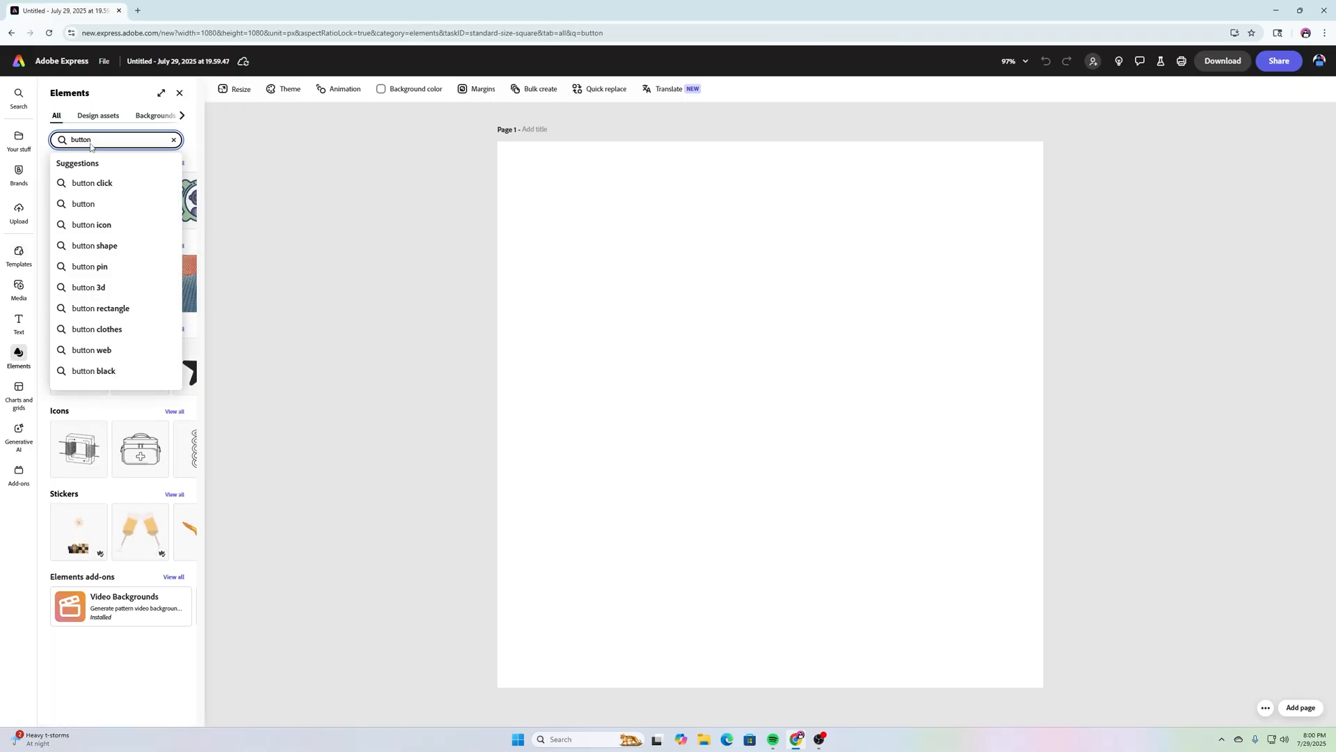
{"action": "key", "text": "Return"}
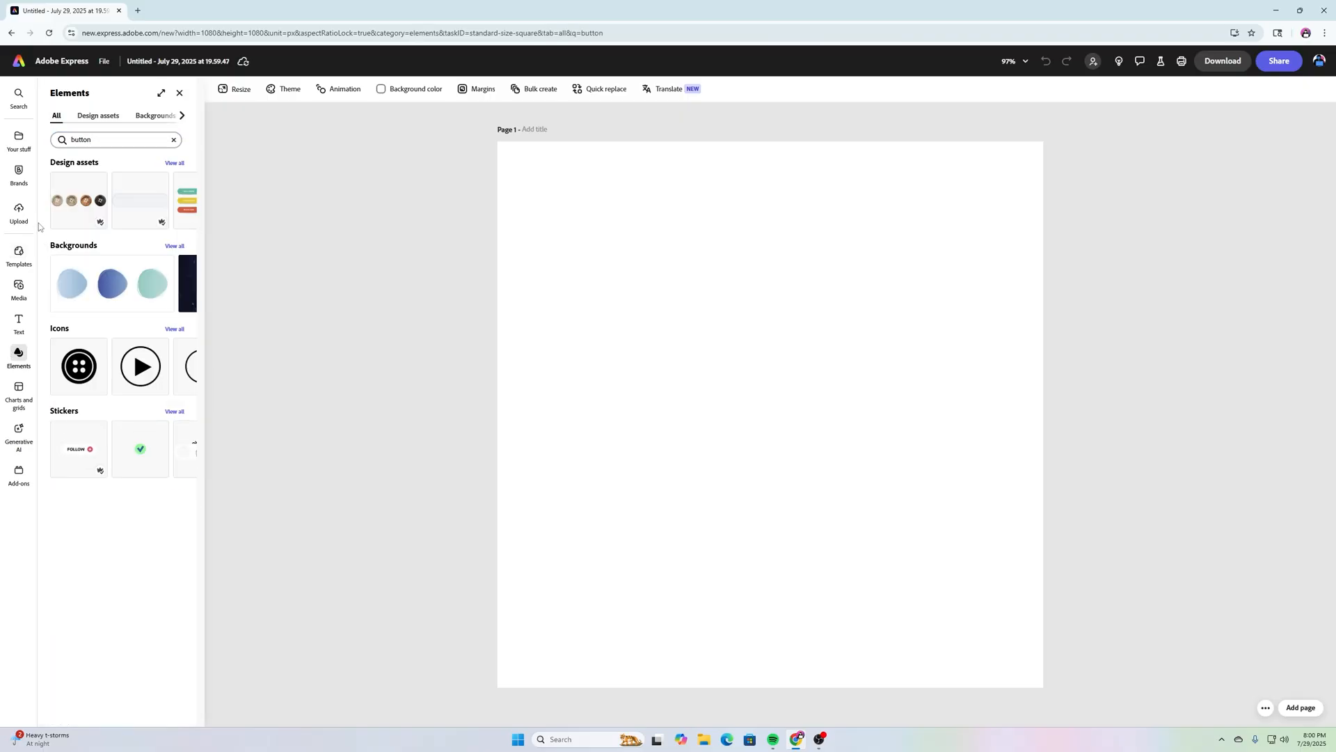
{"action": "left_click", "coordinate": [174, 162]}
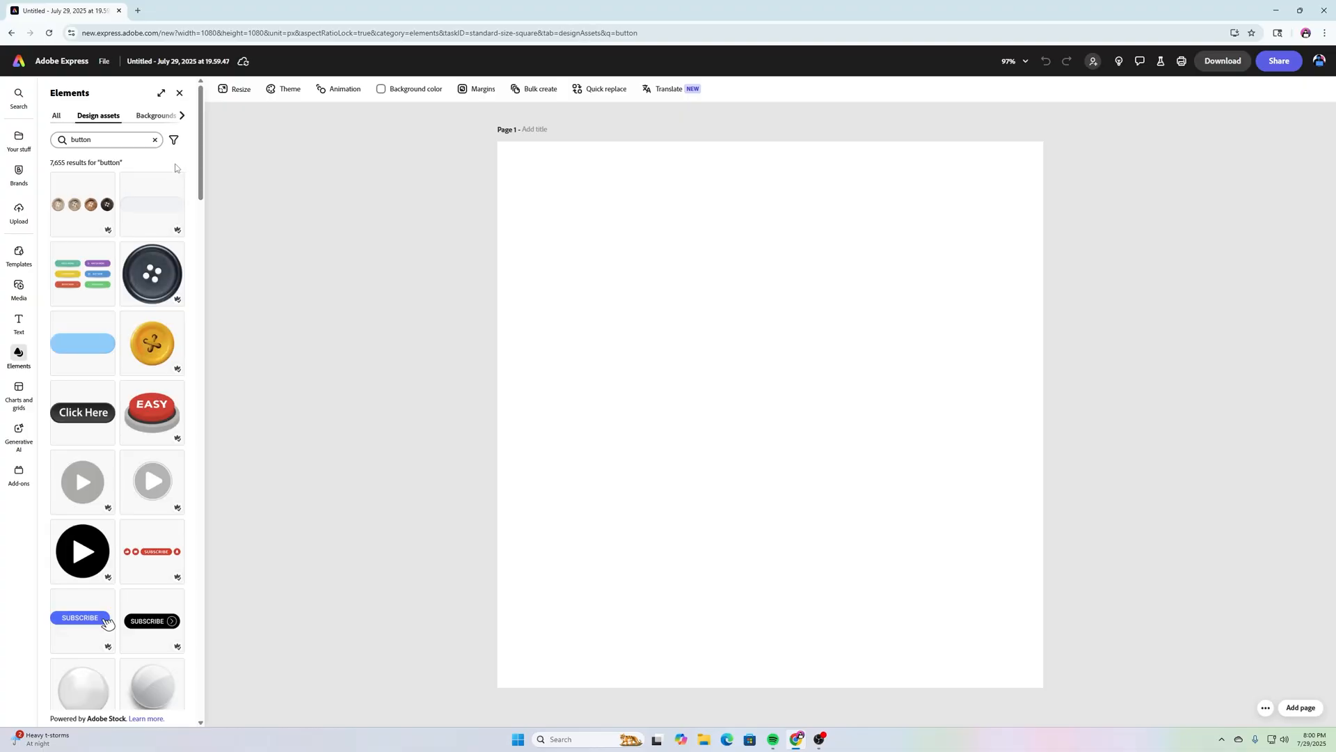
{"action": "scroll", "coordinate": [114, 375], "scroll_direction": "down", "scroll_amount": 9}
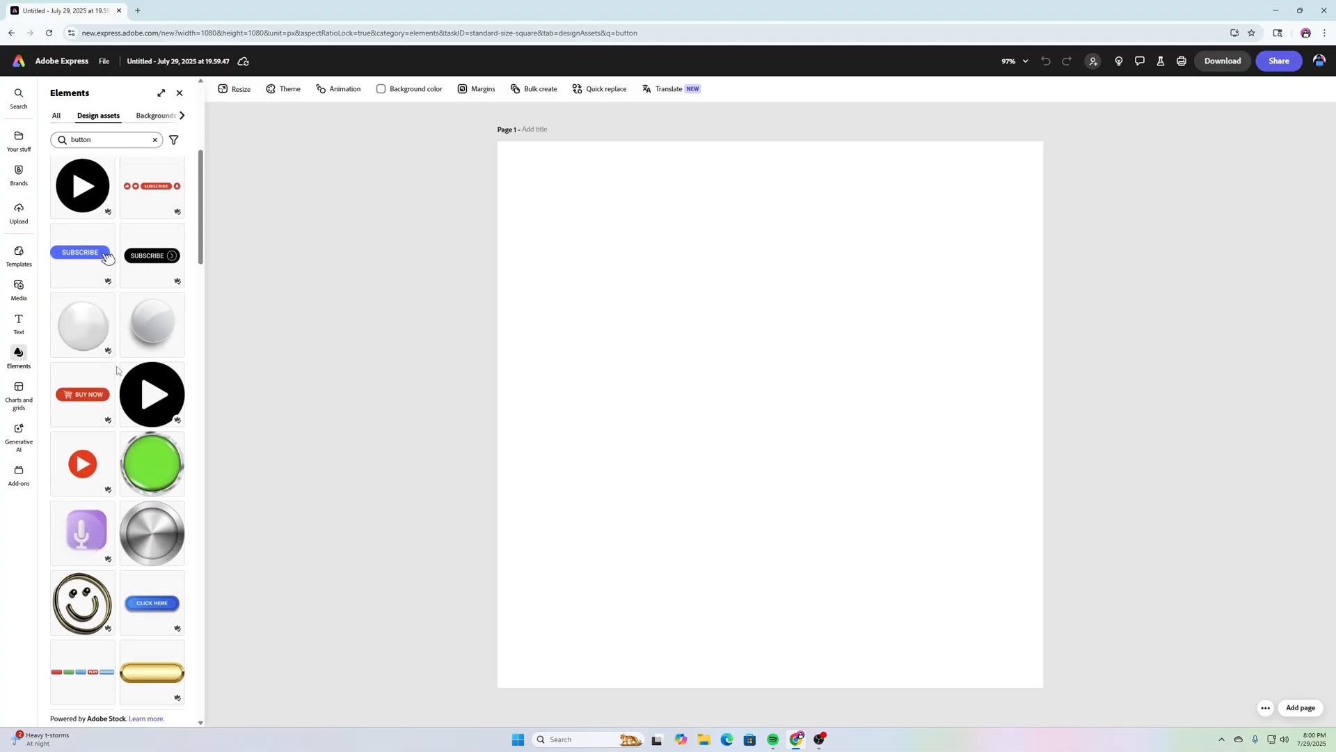
{"action": "scroll", "coordinate": [117, 370], "scroll_direction": "down", "scroll_amount": 6}
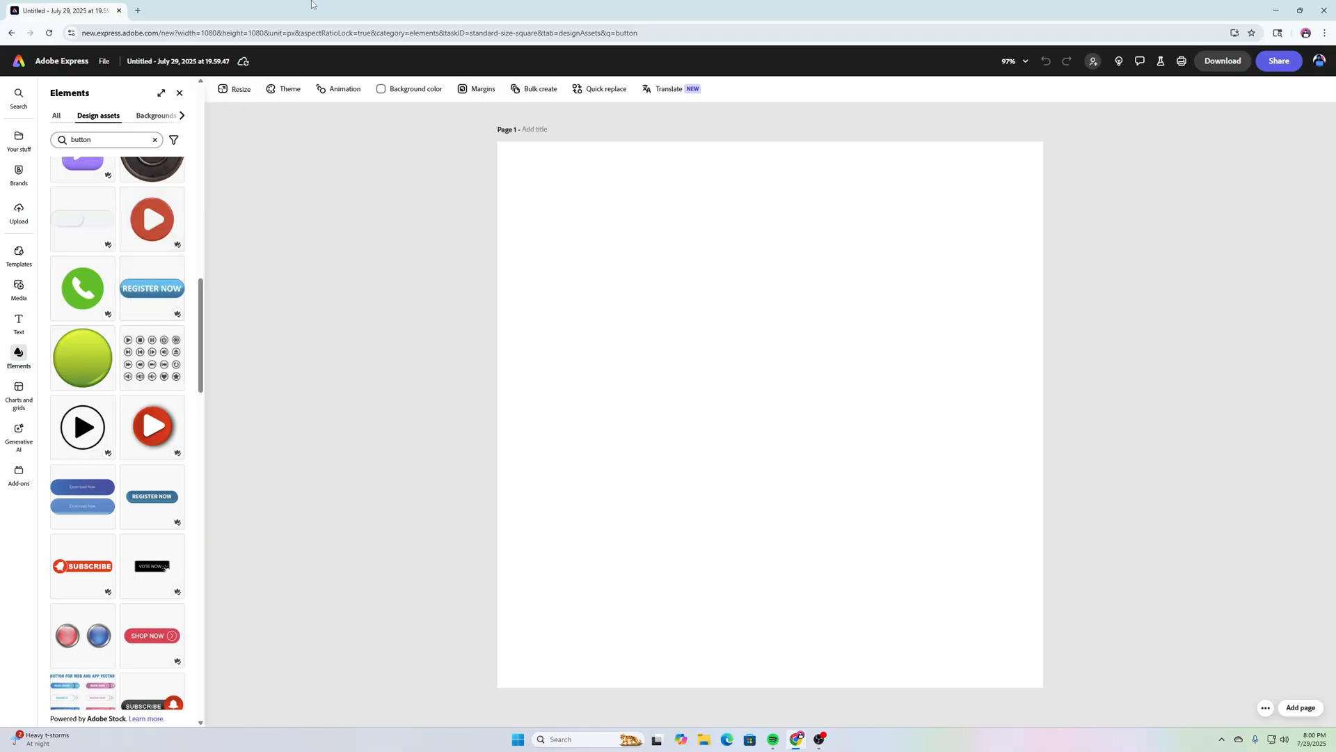
{"action": "left_click", "coordinate": [85, 355]}
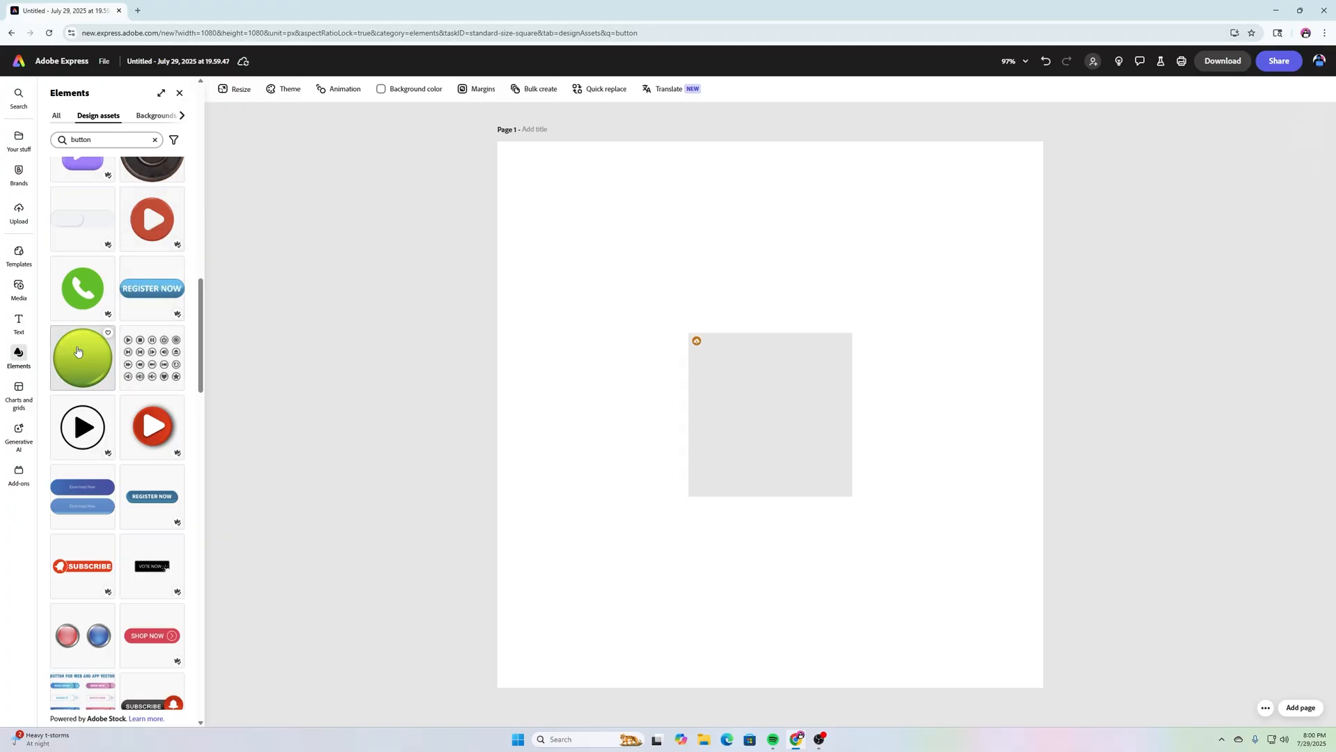
Step: Enlarge the green circle button to fill most of the page
{"action": "left_click", "coordinate": [768, 380]}
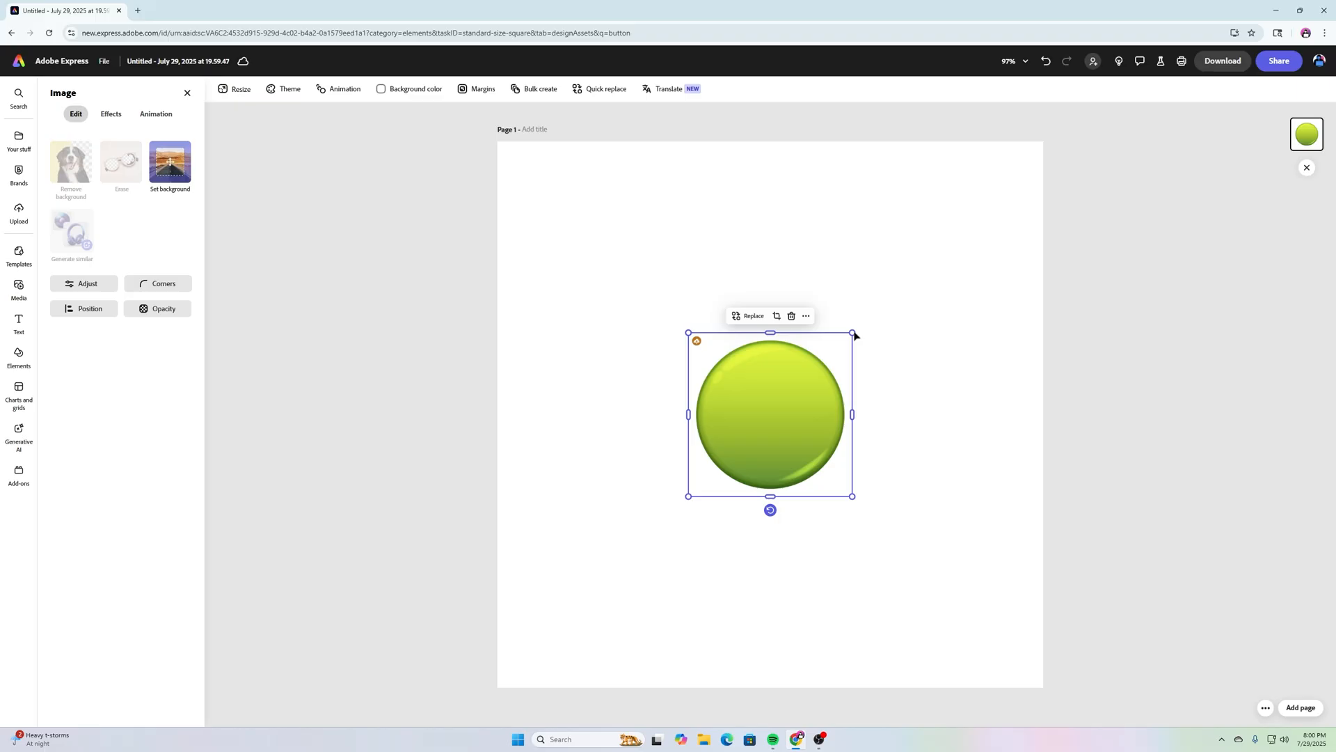
{"action": "left_click_drag", "start_coordinate": [854, 332], "coordinate": [1002, 182]}
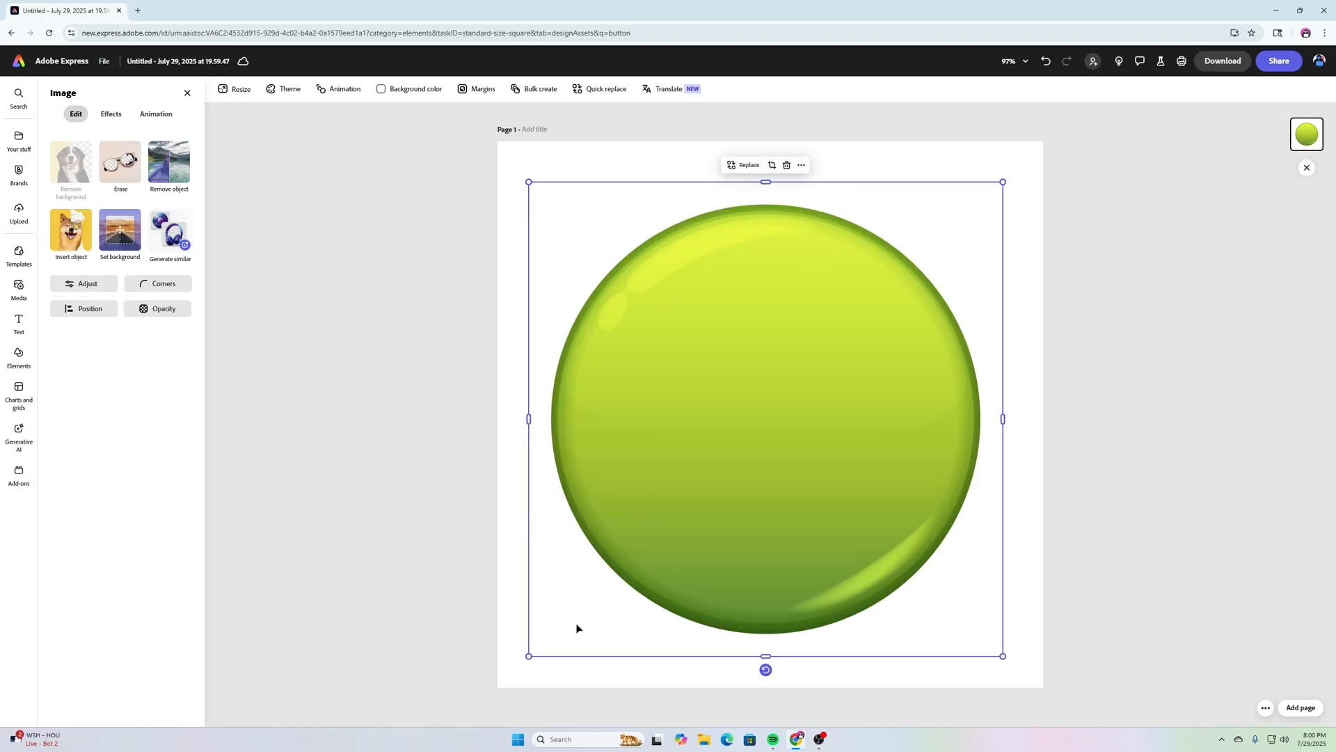
{"action": "left_click", "coordinate": [1107, 517]}
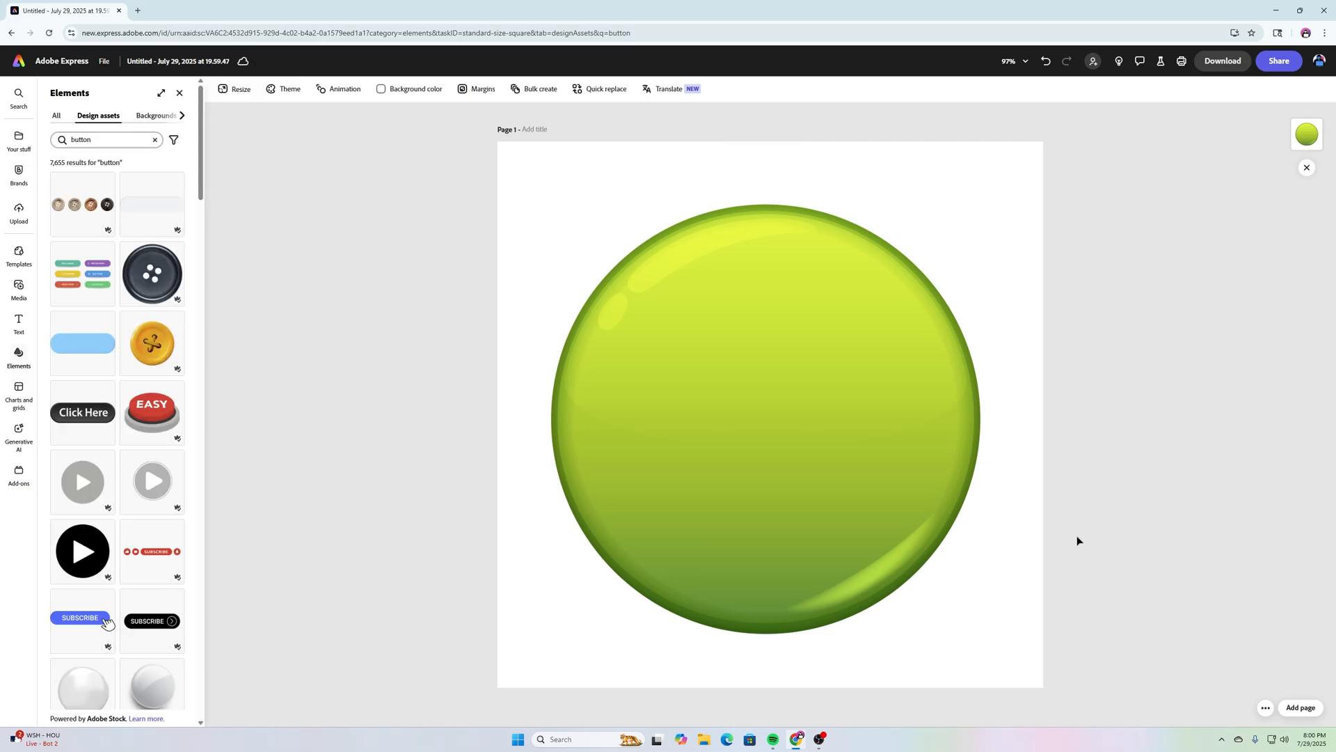
Step: Apply a custom Duotone tone effect to the circle button
{"action": "left_click", "coordinate": [794, 411]}
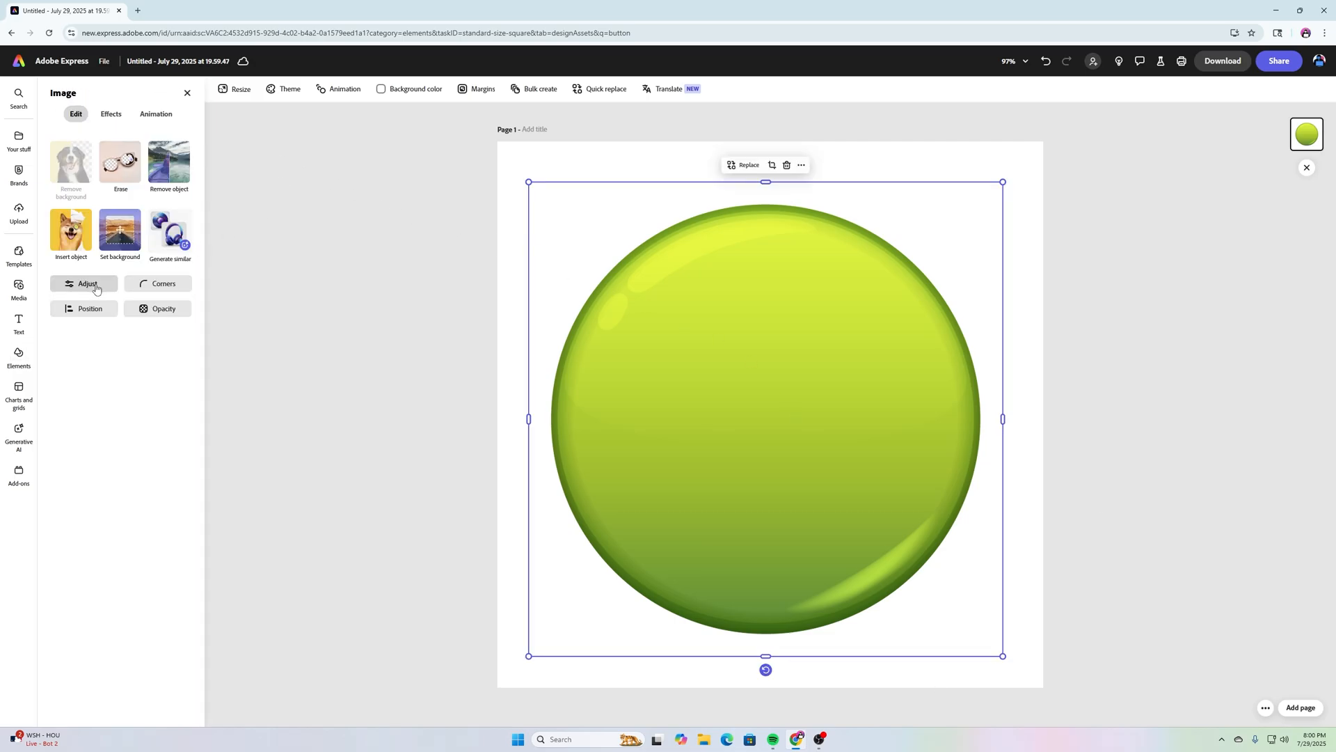
{"action": "left_click", "coordinate": [112, 114]}
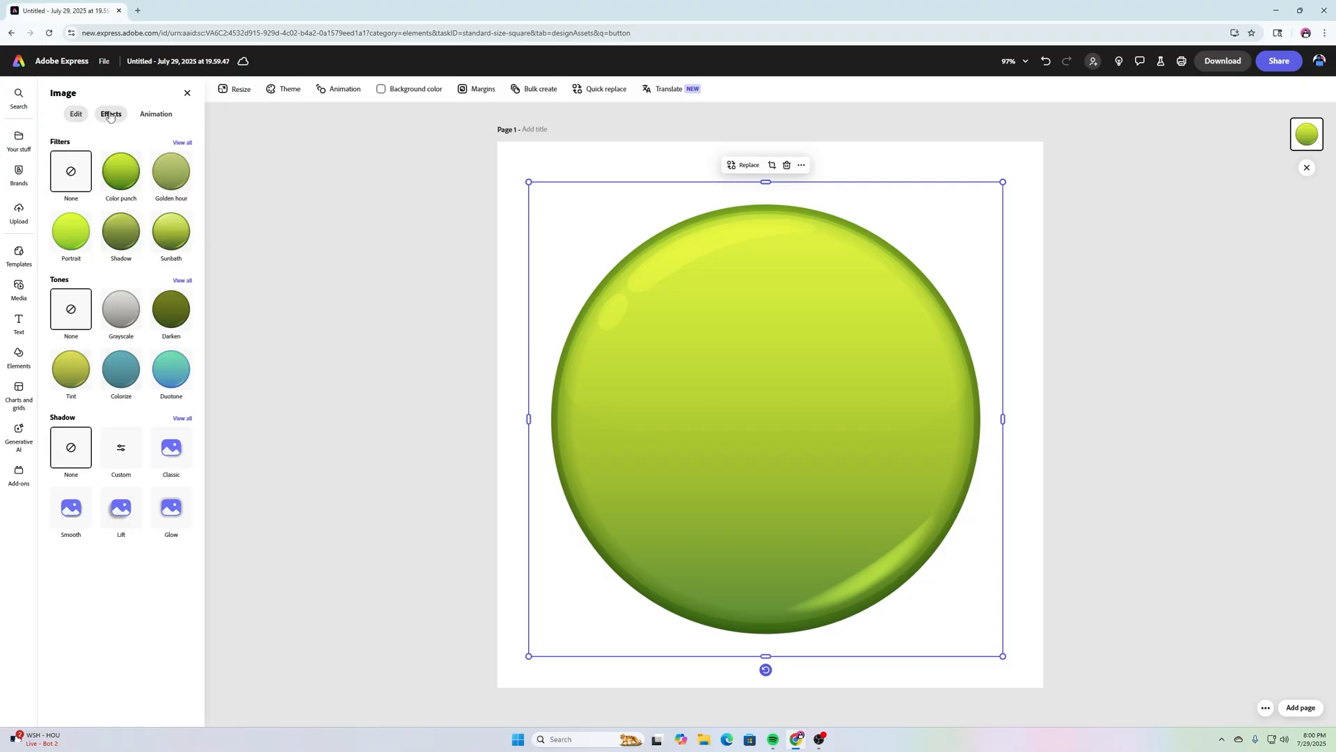
{"action": "left_click", "coordinate": [182, 282]}
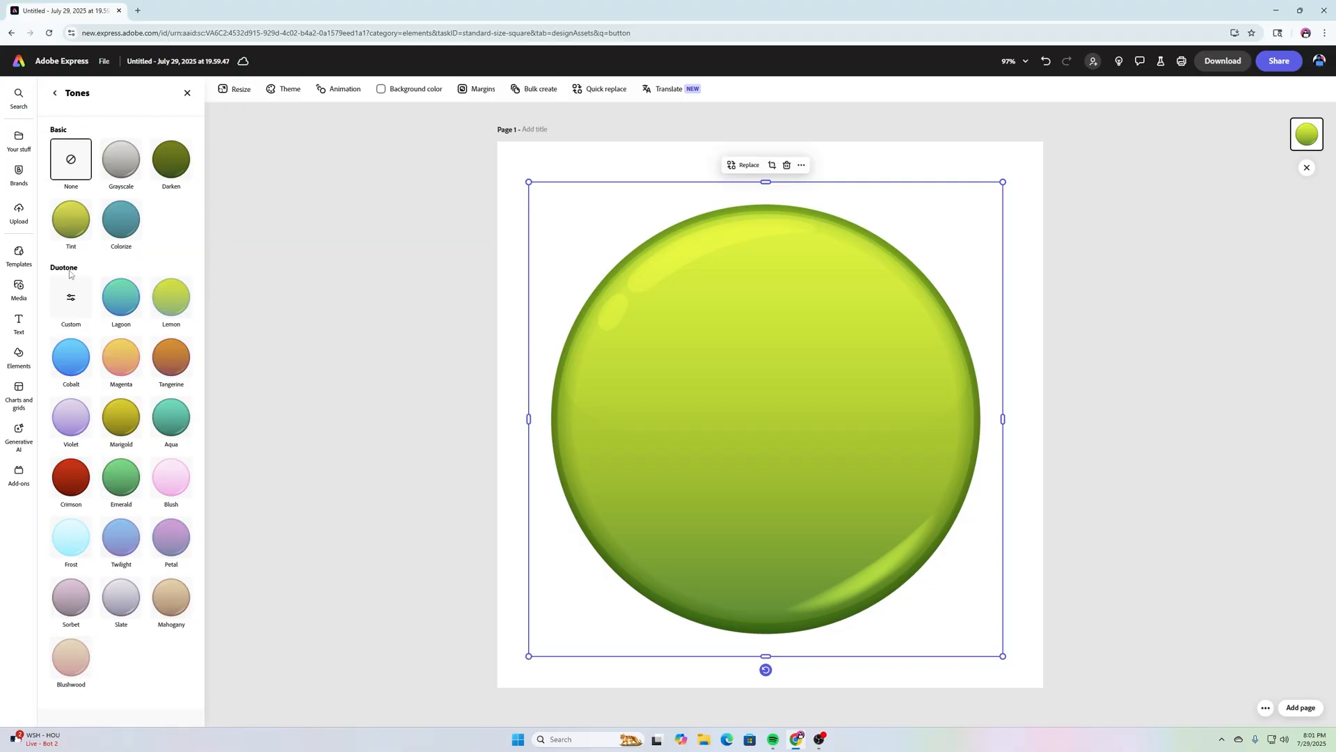
{"action": "left_click", "coordinate": [69, 296]}
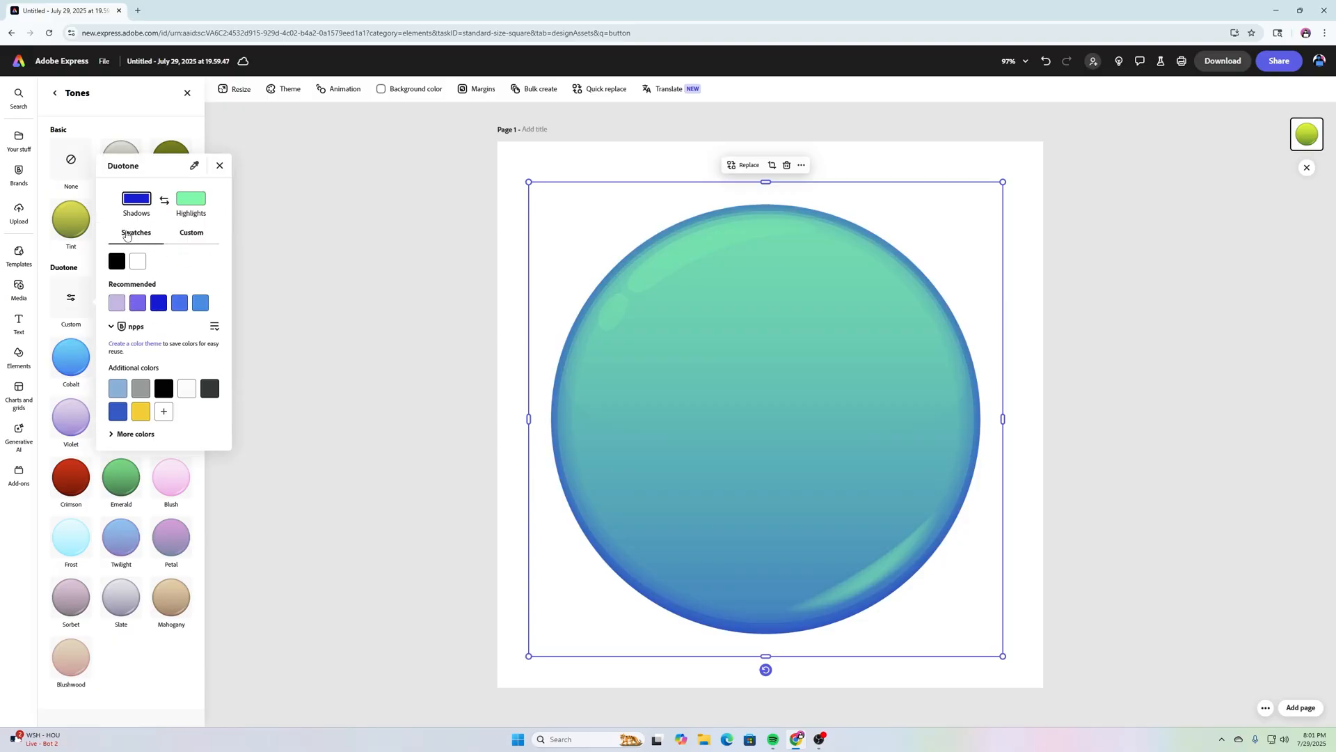
Step: Set the duotone shadow colour to #53127A and adjust the highlight value to 79
{"action": "left_click", "coordinate": [185, 236]}
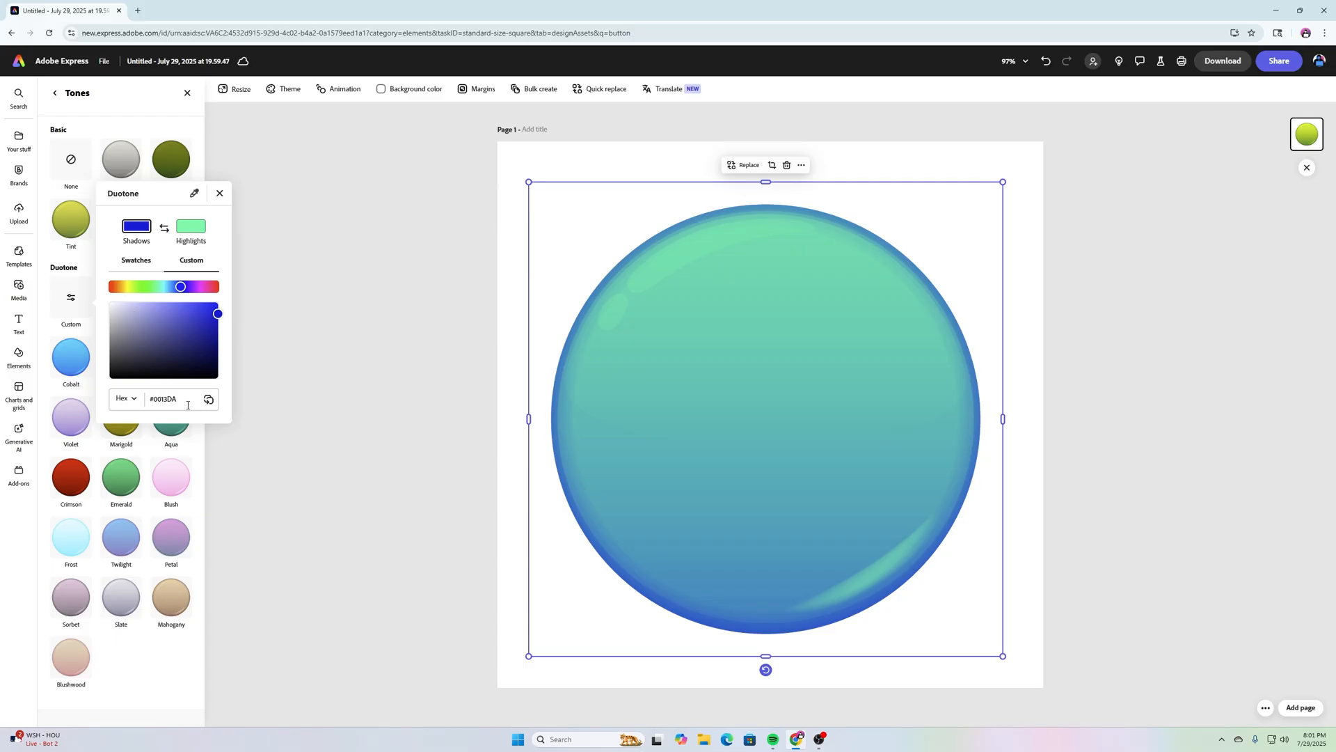
{"action": "left_click_drag", "start_coordinate": [184, 400], "coordinate": [152, 399]}
{"action": "type", "text": "53127a"}
{"action": "key", "text": "Return"}
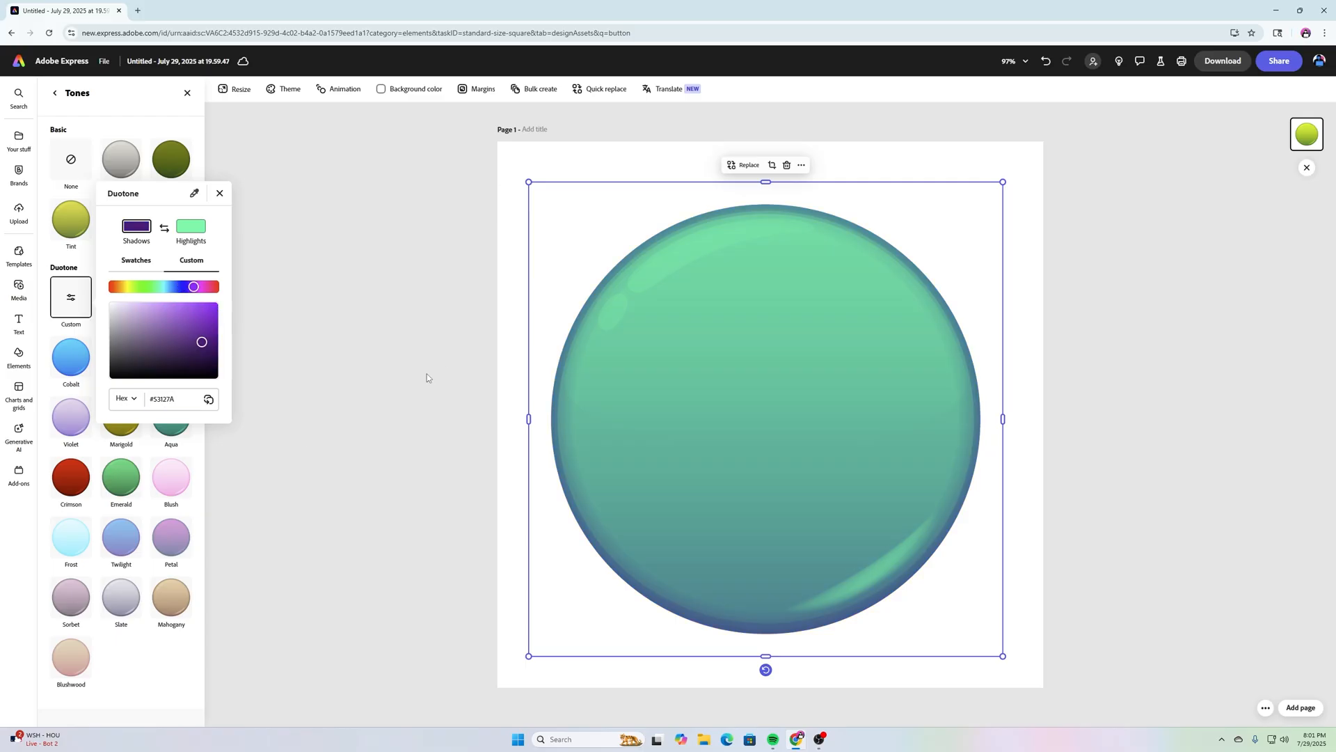
{"action": "left_click", "coordinate": [190, 226]}
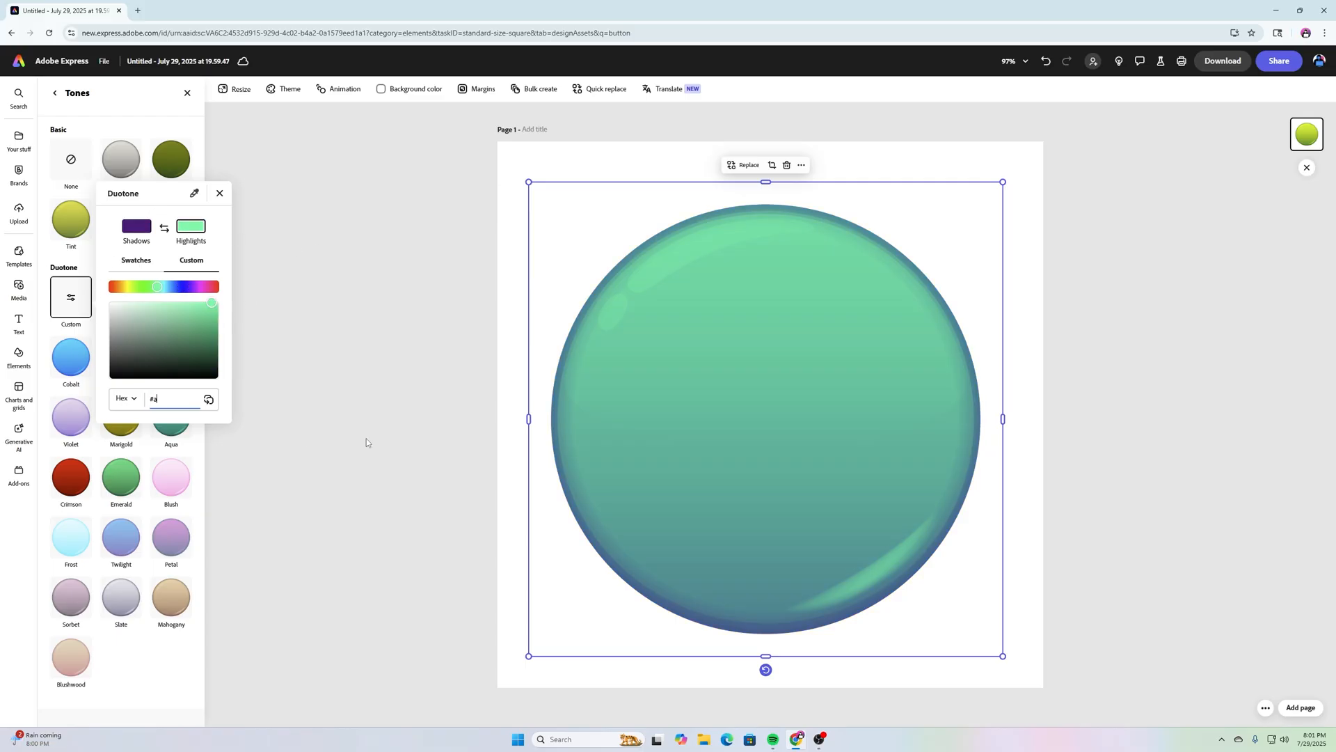
{"action": "type", "text": "79"}
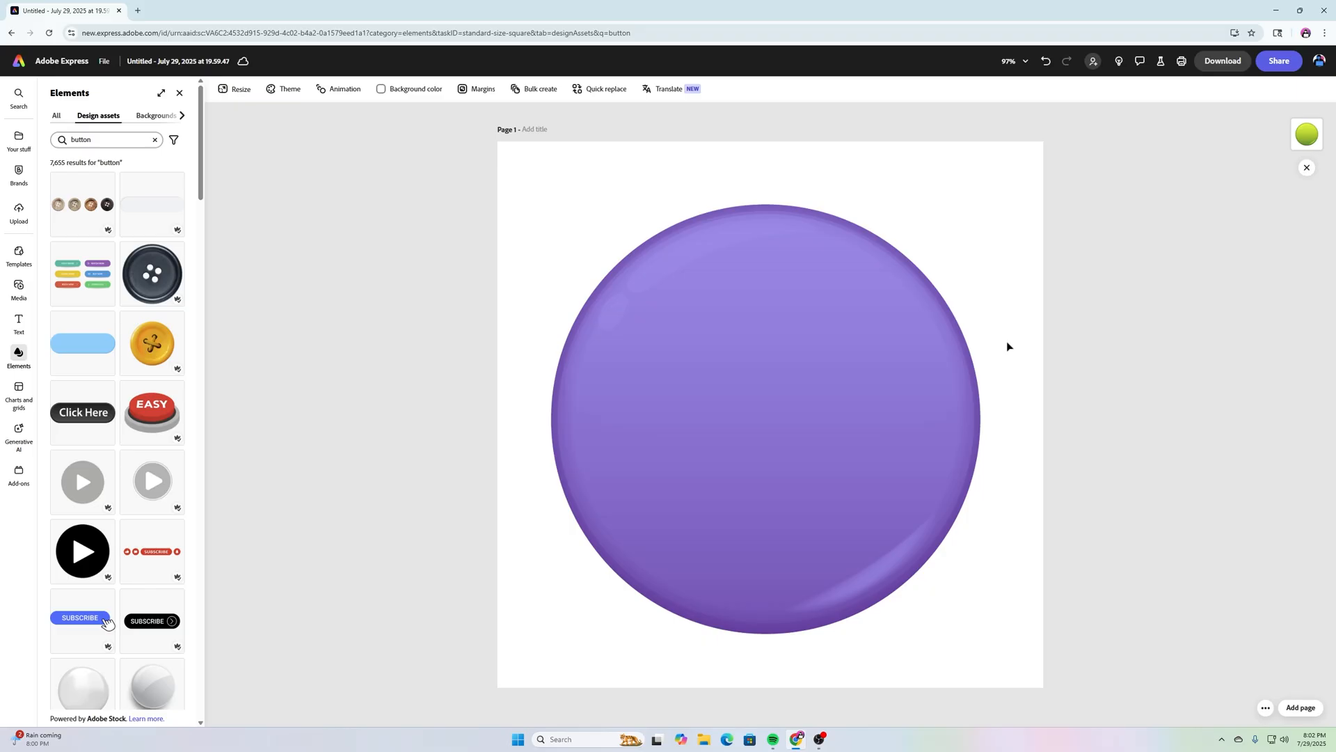
{"action": "left_click", "coordinate": [700, 355]}
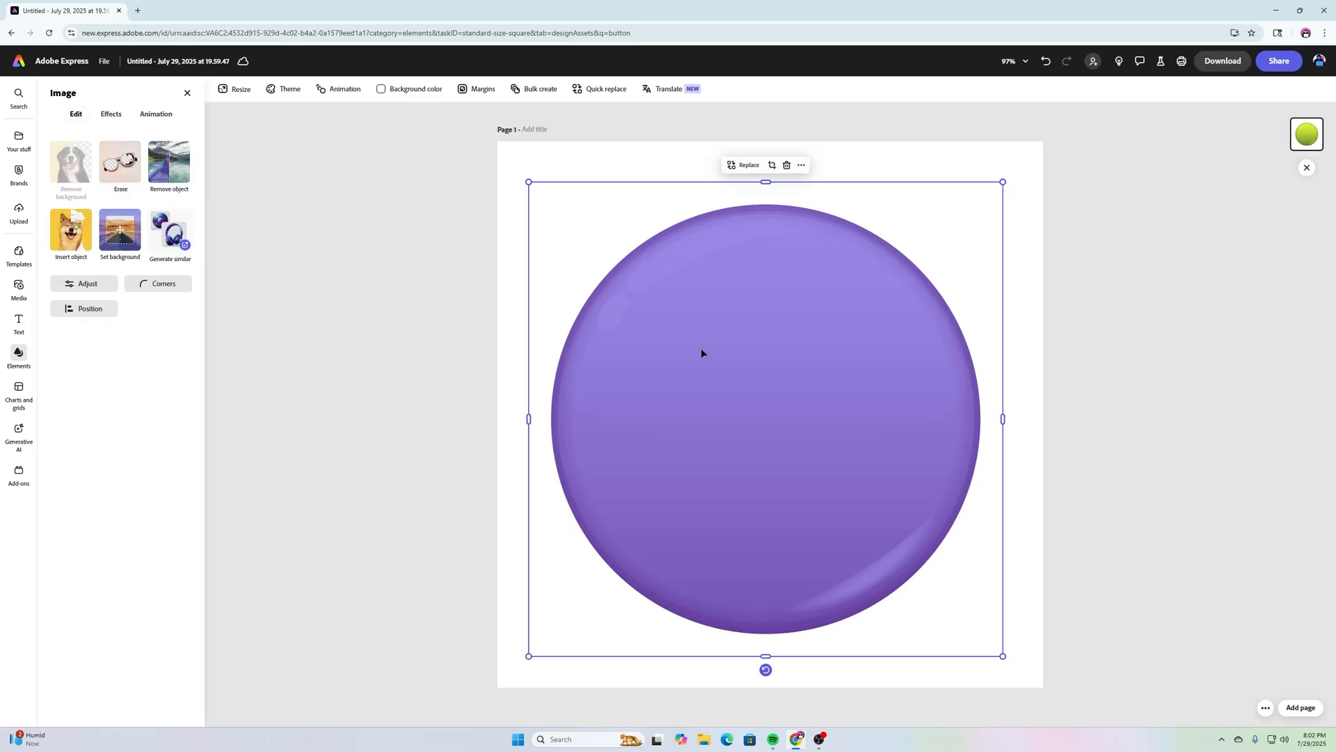
{"action": "left_click", "coordinate": [502, 277]}
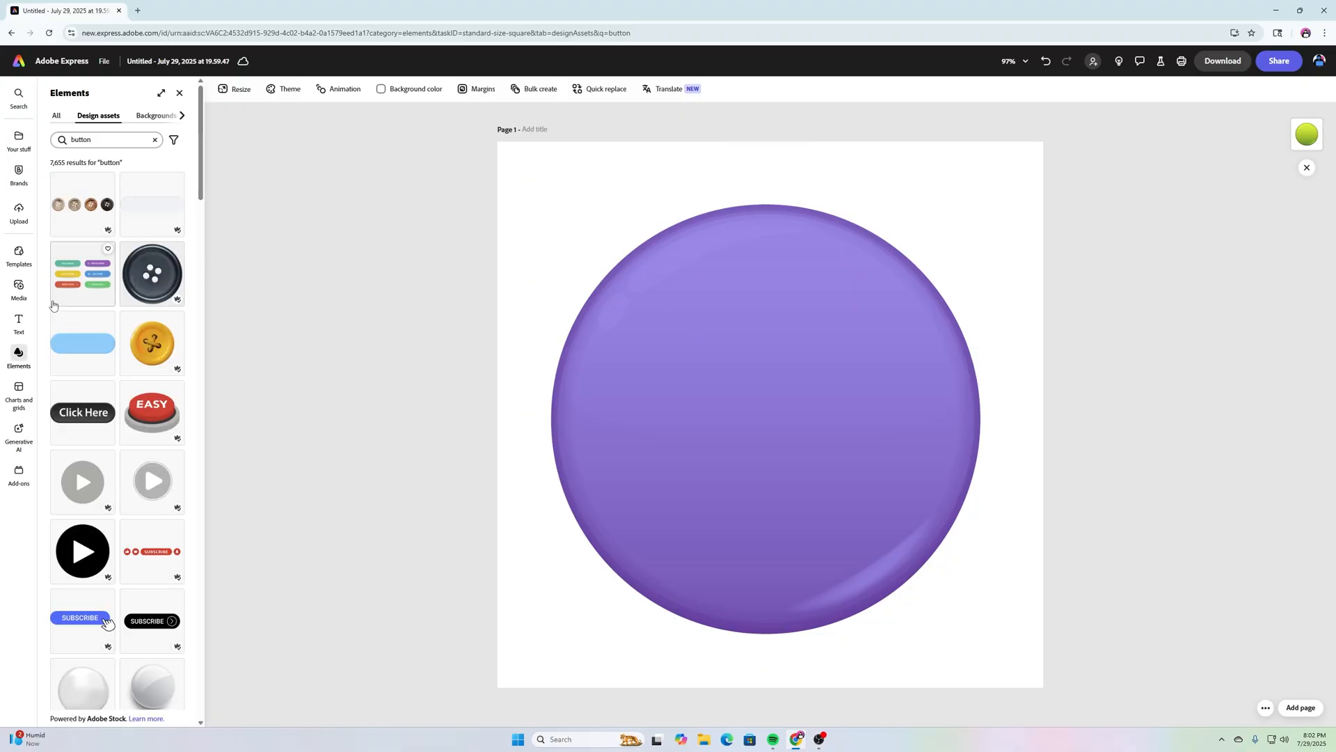
Step: Add a 'HAVE A HAPPY' text box and curve it into an arch layout
{"action": "left_click", "coordinate": [18, 321]}
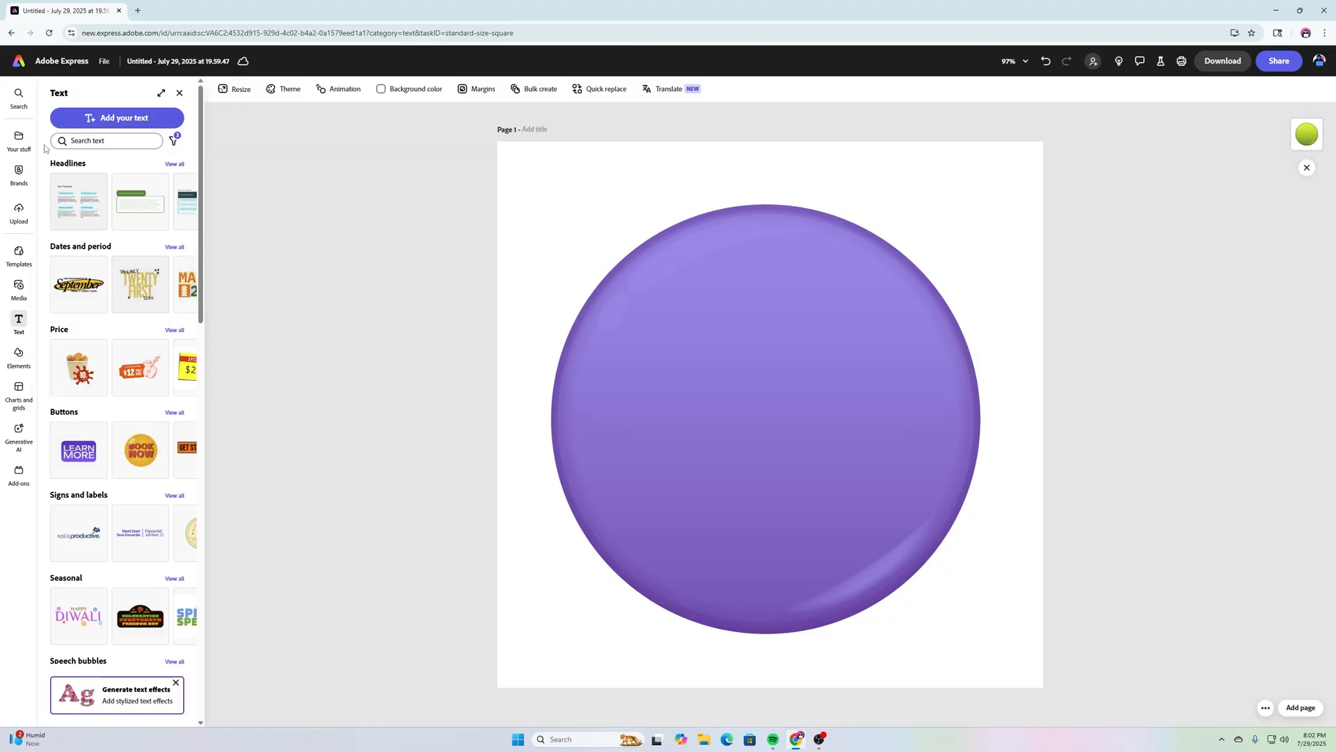
{"action": "left_click", "coordinate": [98, 119]}
{"action": "type", "text": "HAPPY"}
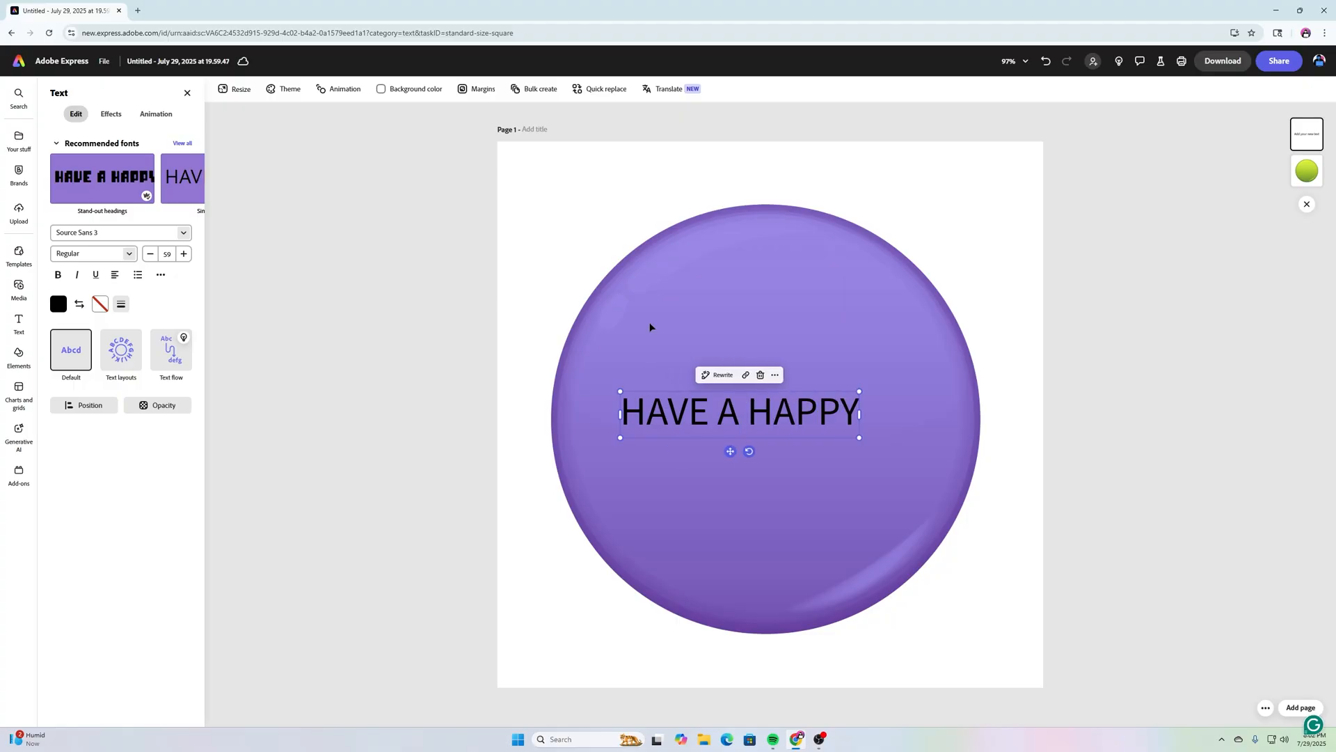
{"action": "key", "text": "ctrl+a"}
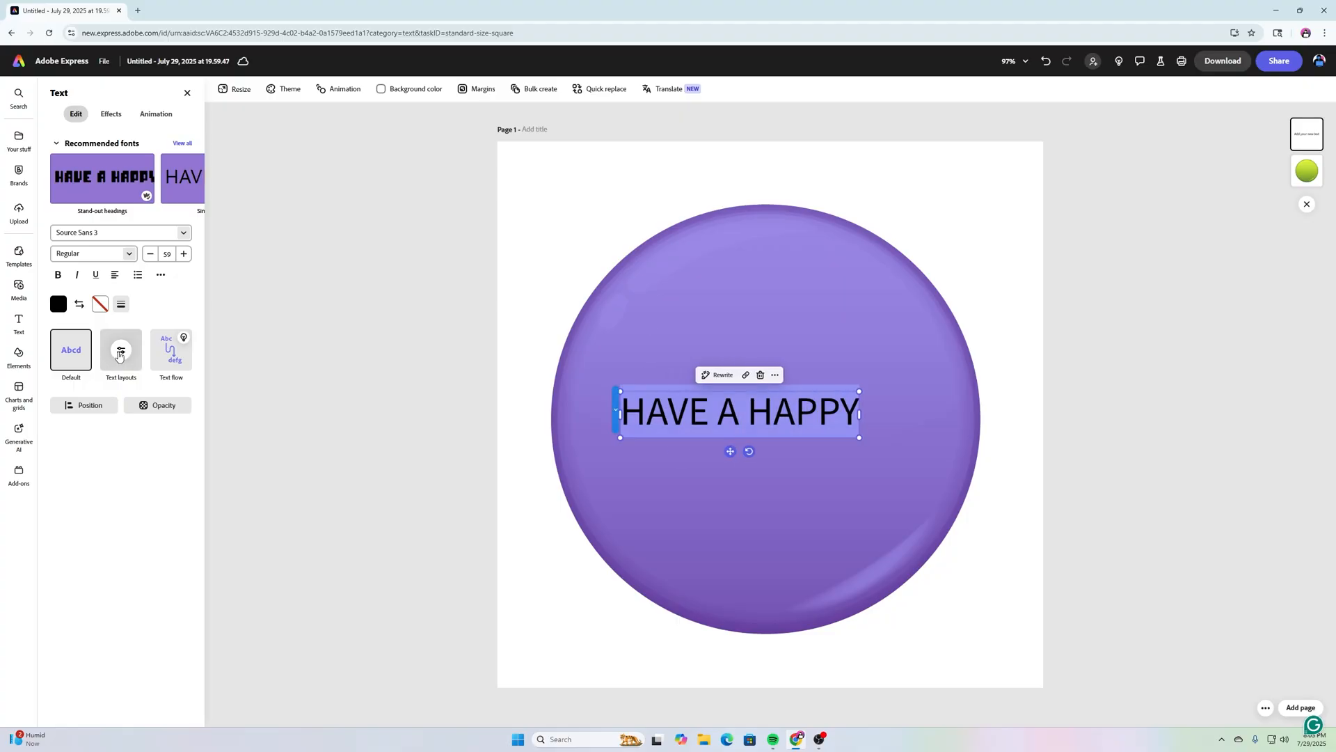
{"action": "left_click", "coordinate": [120, 351]}
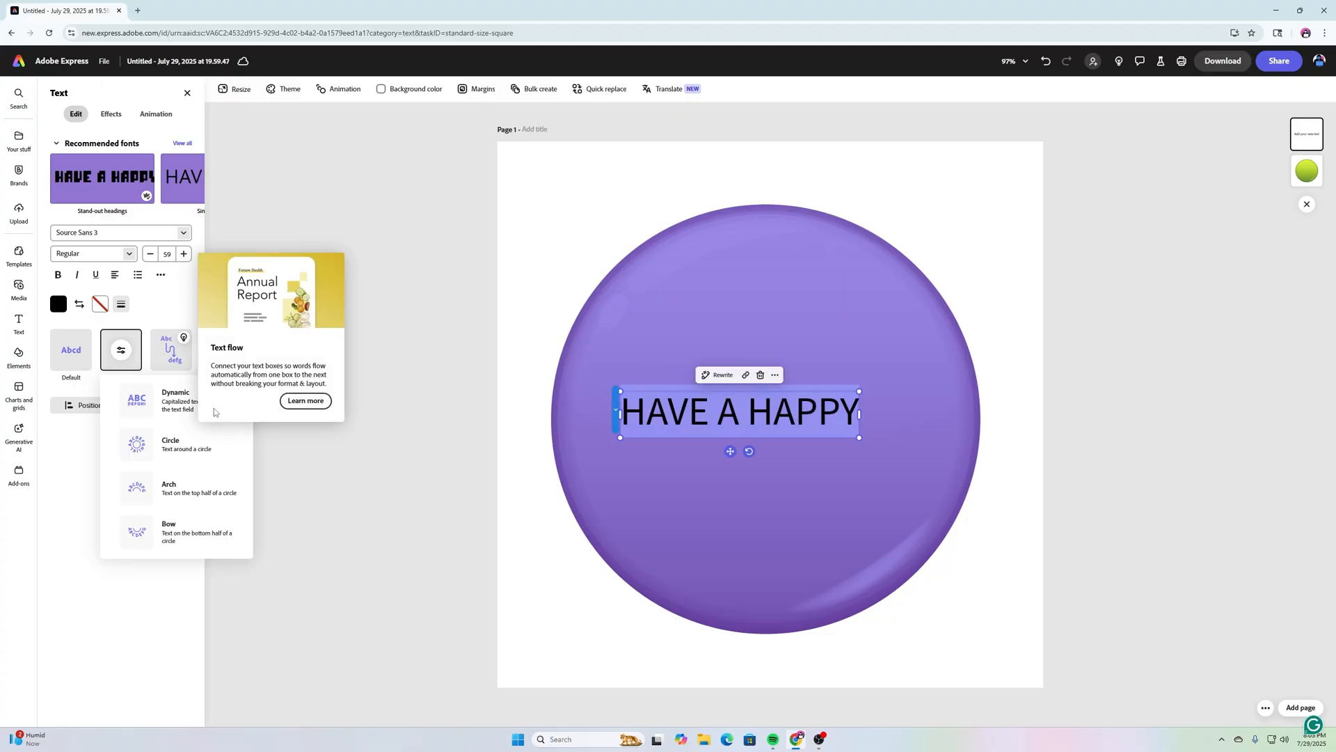
{"action": "left_click", "coordinate": [194, 498]}
Step: Change the arched text's font to Urbane Rounded Bold
{"action": "left_click", "coordinate": [190, 241]}
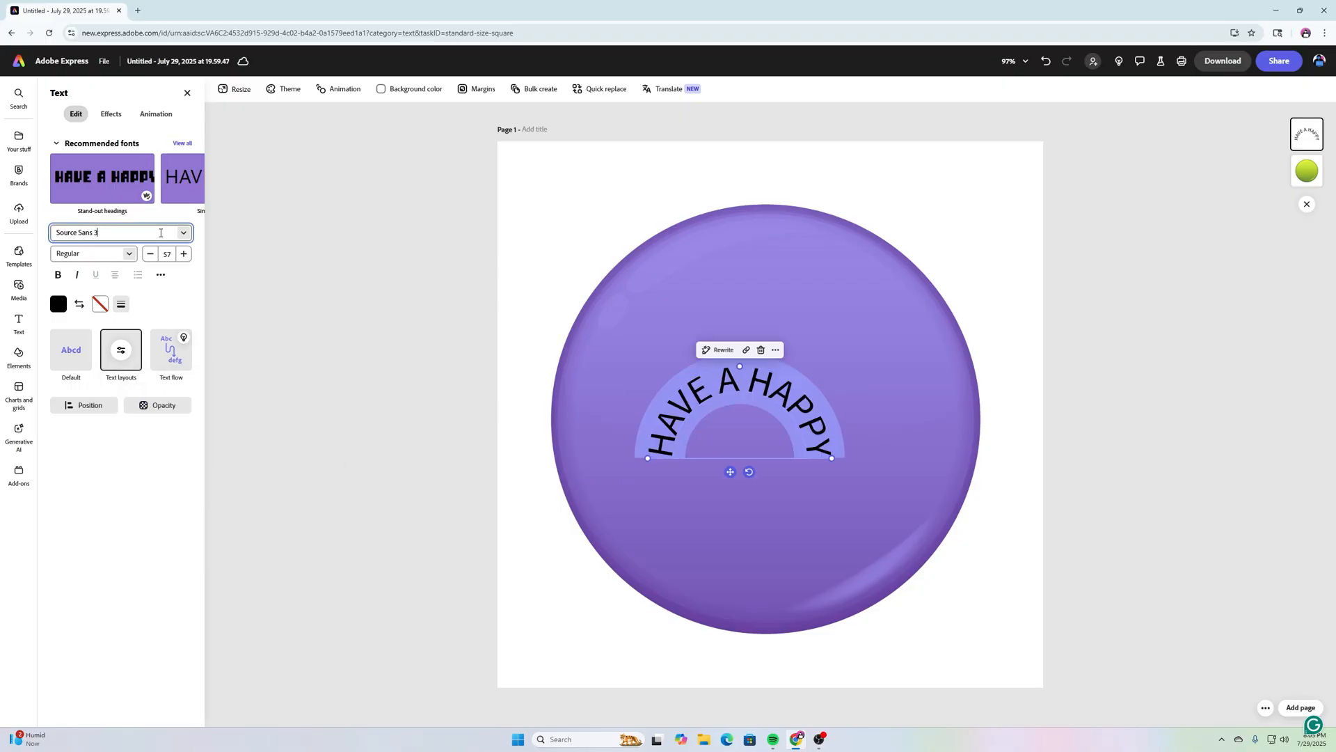
{"action": "type", "text": "URBANE"}
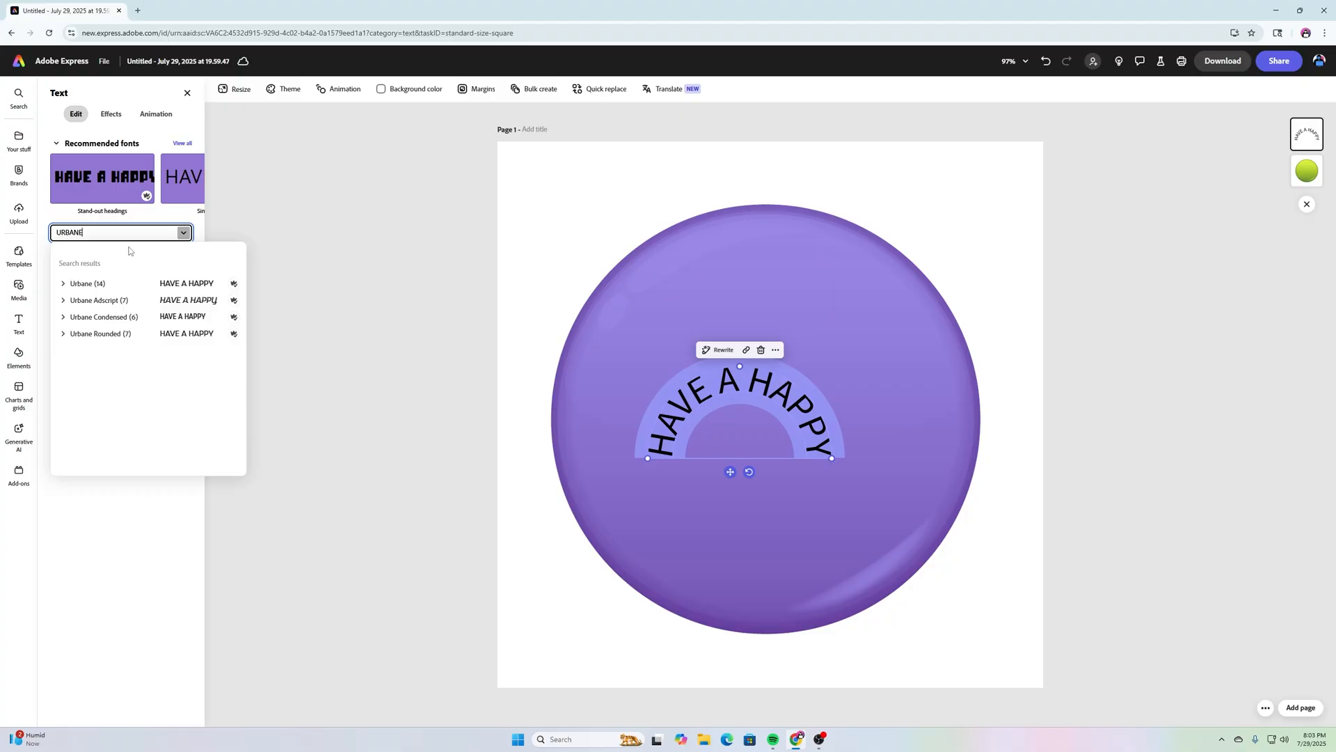
{"action": "left_click", "coordinate": [106, 337]}
{"action": "left_click", "coordinate": [135, 433]}
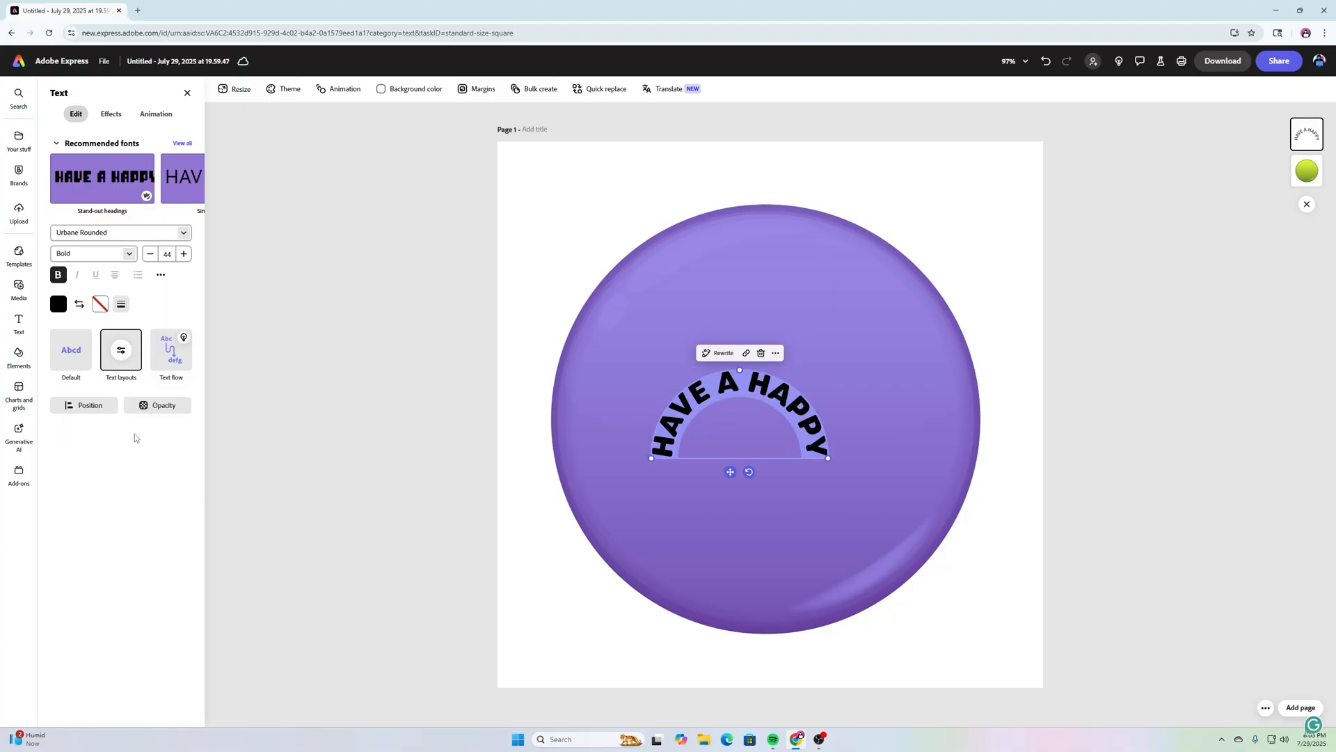
Step: Enlarge the arched text and centre it along the top of the circle
{"action": "left_click_drag", "start_coordinate": [828, 458], "coordinate": [950, 454]}
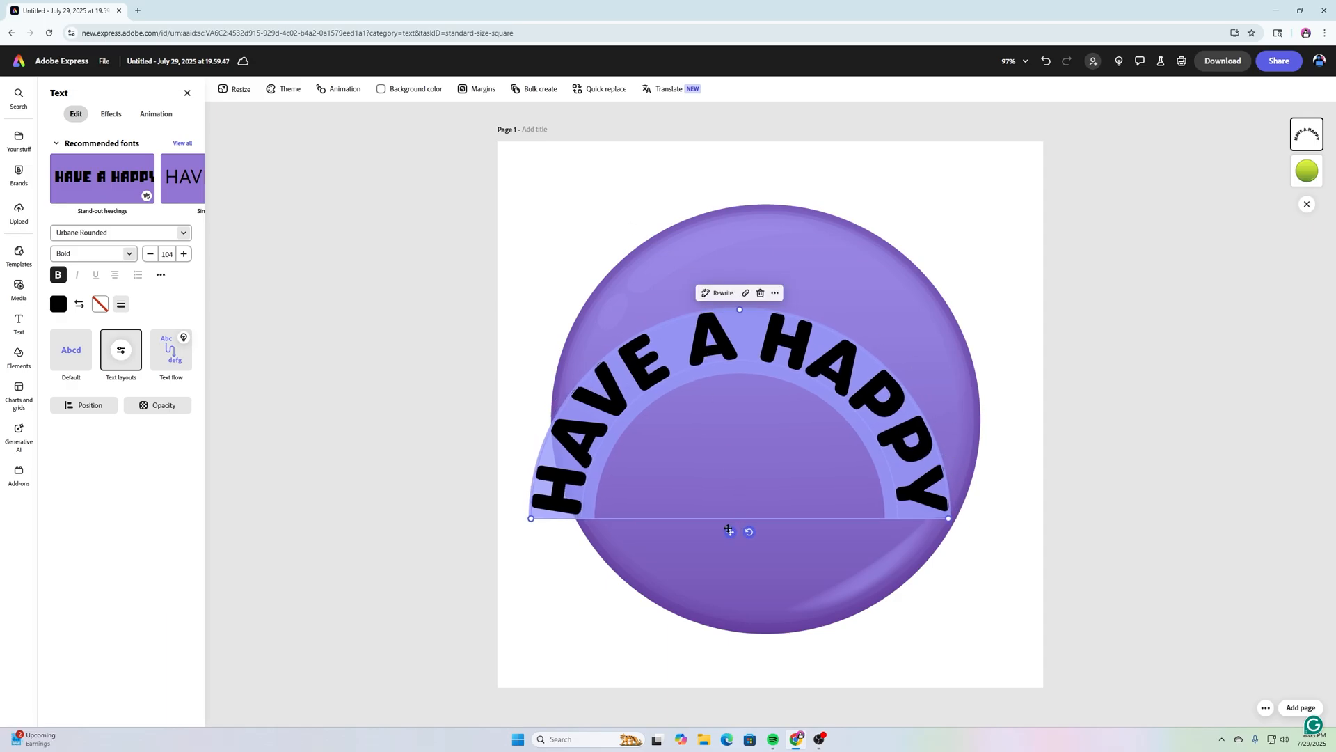
{"action": "left_click_drag", "start_coordinate": [729, 530], "coordinate": [758, 437]}
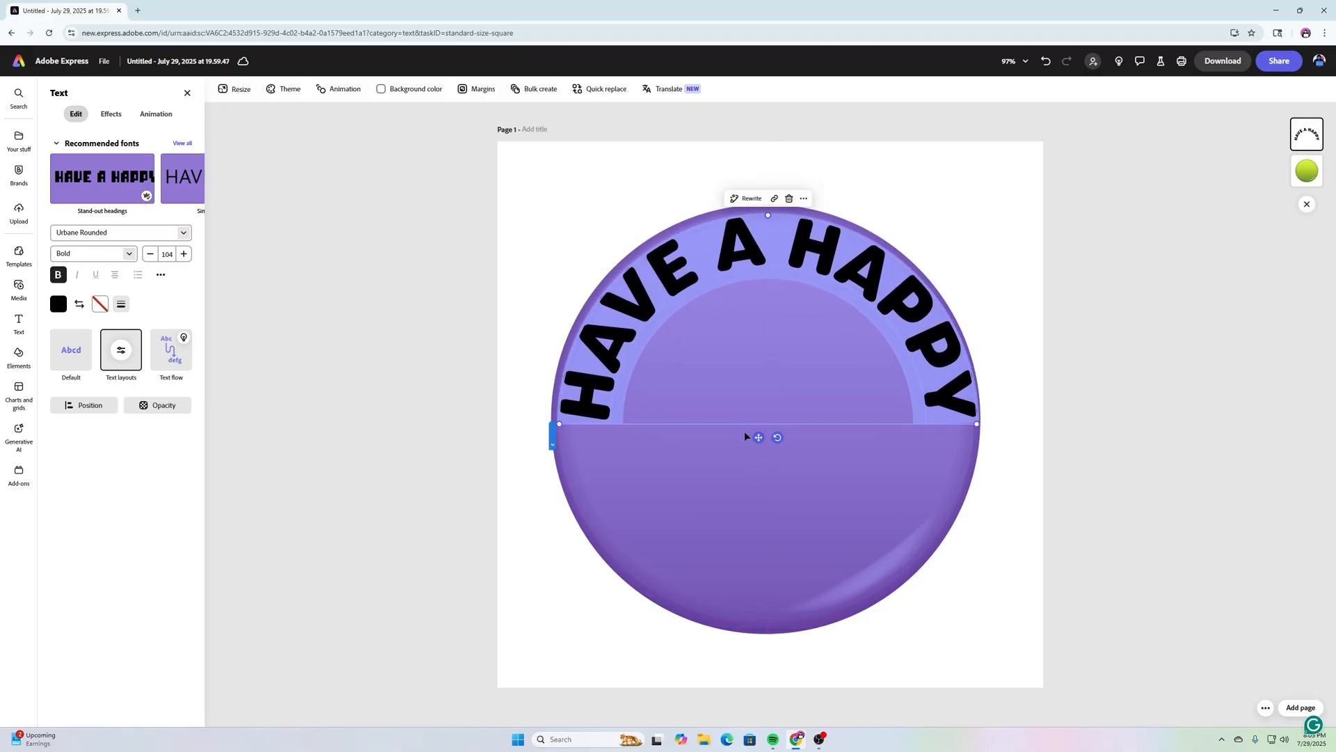
{"action": "left_click_drag", "start_coordinate": [758, 438], "coordinate": [757, 437]}
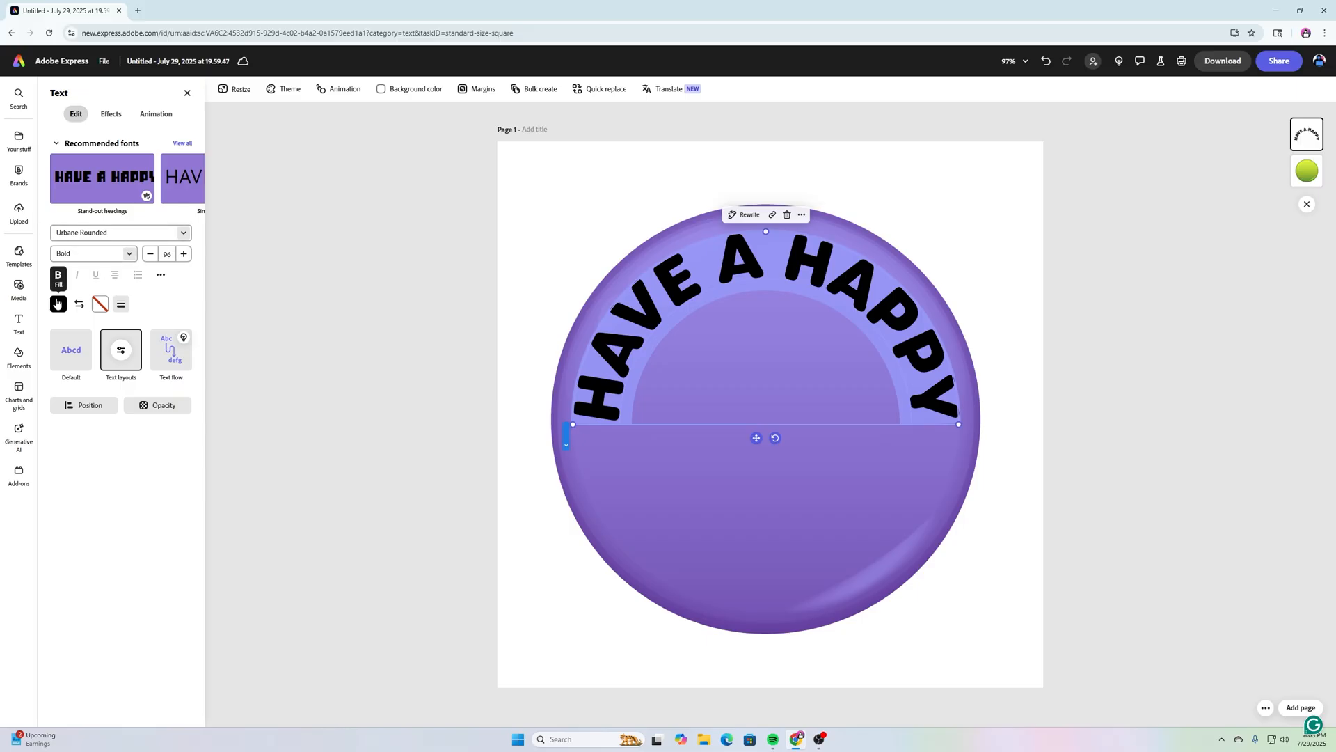
Step: Make the arched 'HAVE A HAPPY' text white
{"action": "left_click", "coordinate": [58, 304]}
{"action": "left_click", "coordinate": [110, 243]}
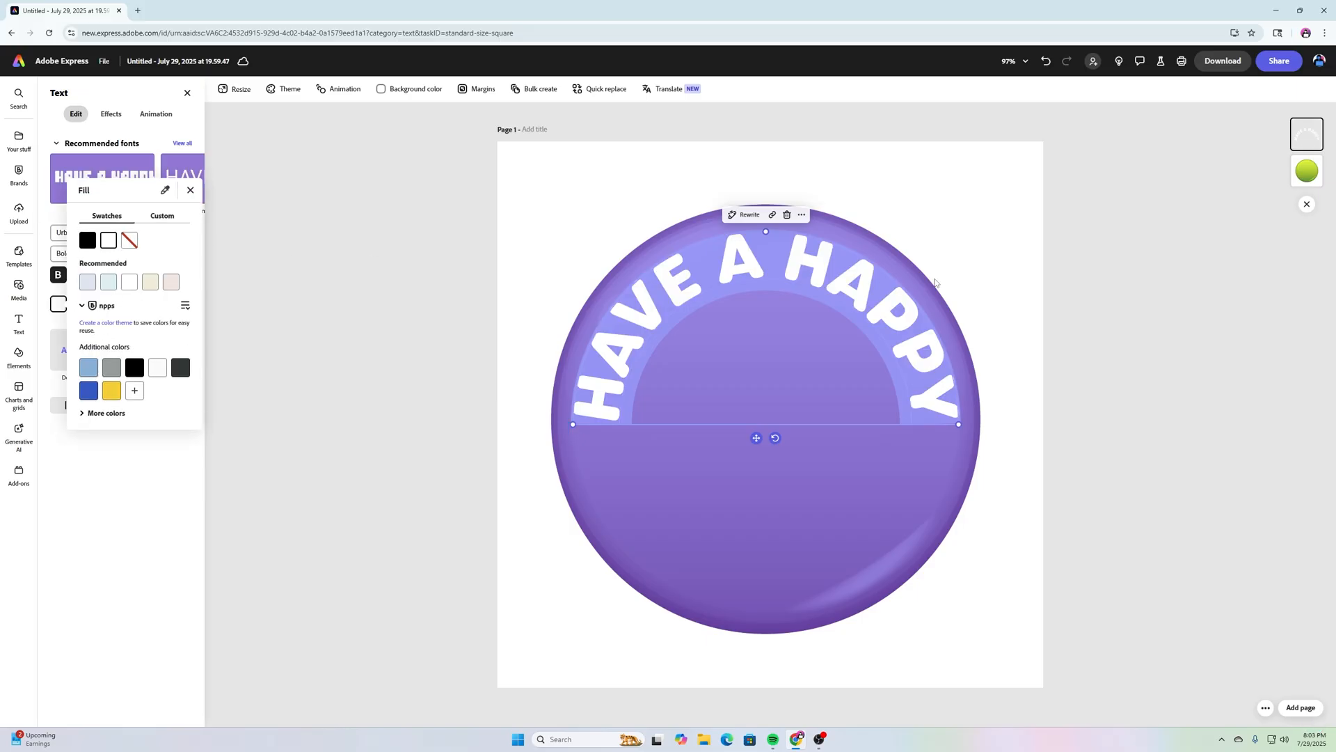
{"action": "left_click", "coordinate": [1119, 341]}
{"action": "left_click", "coordinate": [1119, 341]}
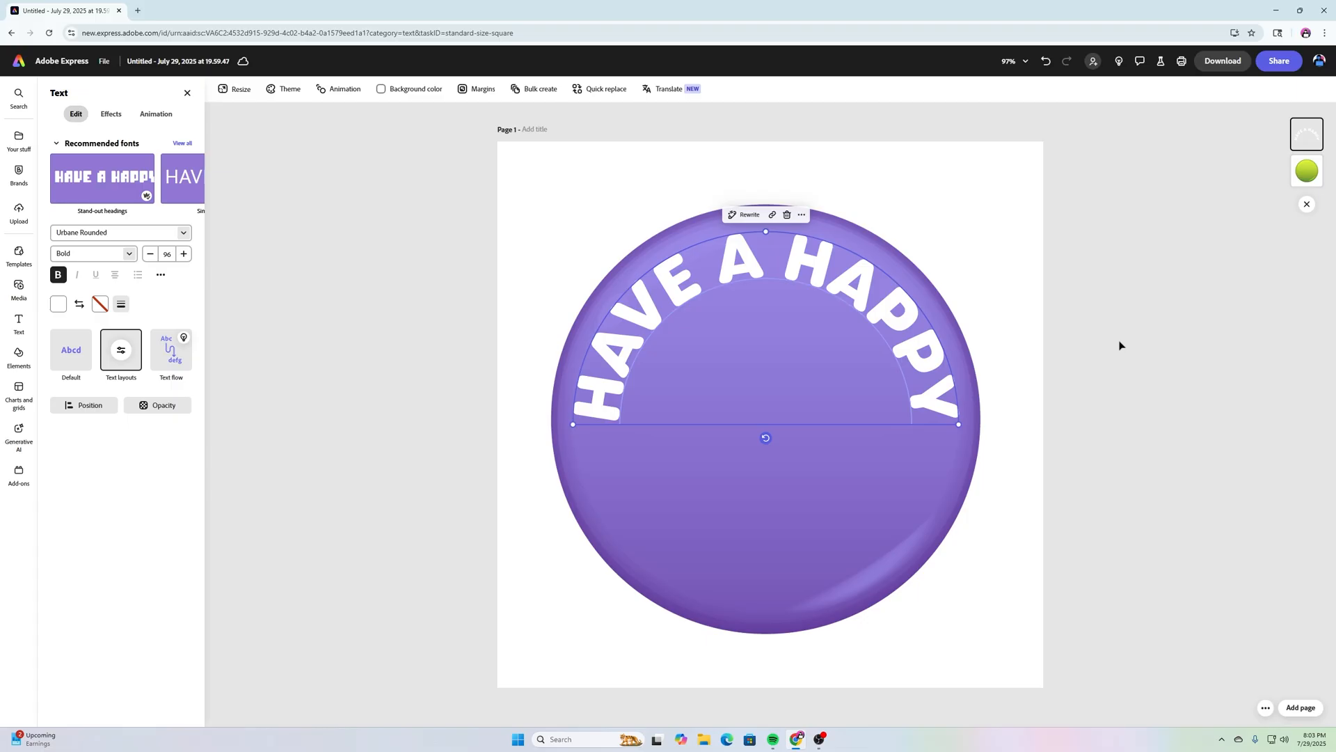
{"action": "left_click", "coordinate": [1119, 344]}
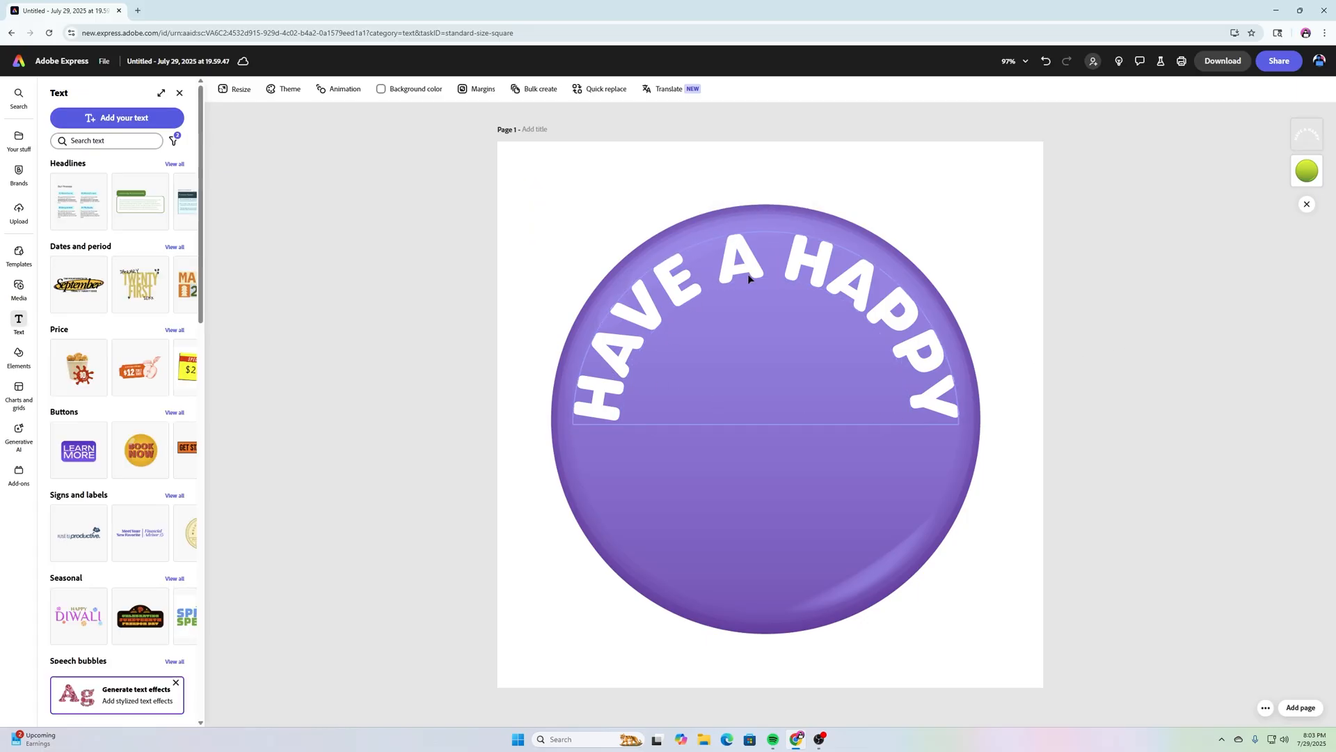
Step: Add a 'BOOK LOVERS DAY!' text box with the Dynamic text layout
{"action": "left_click", "coordinate": [116, 118]}
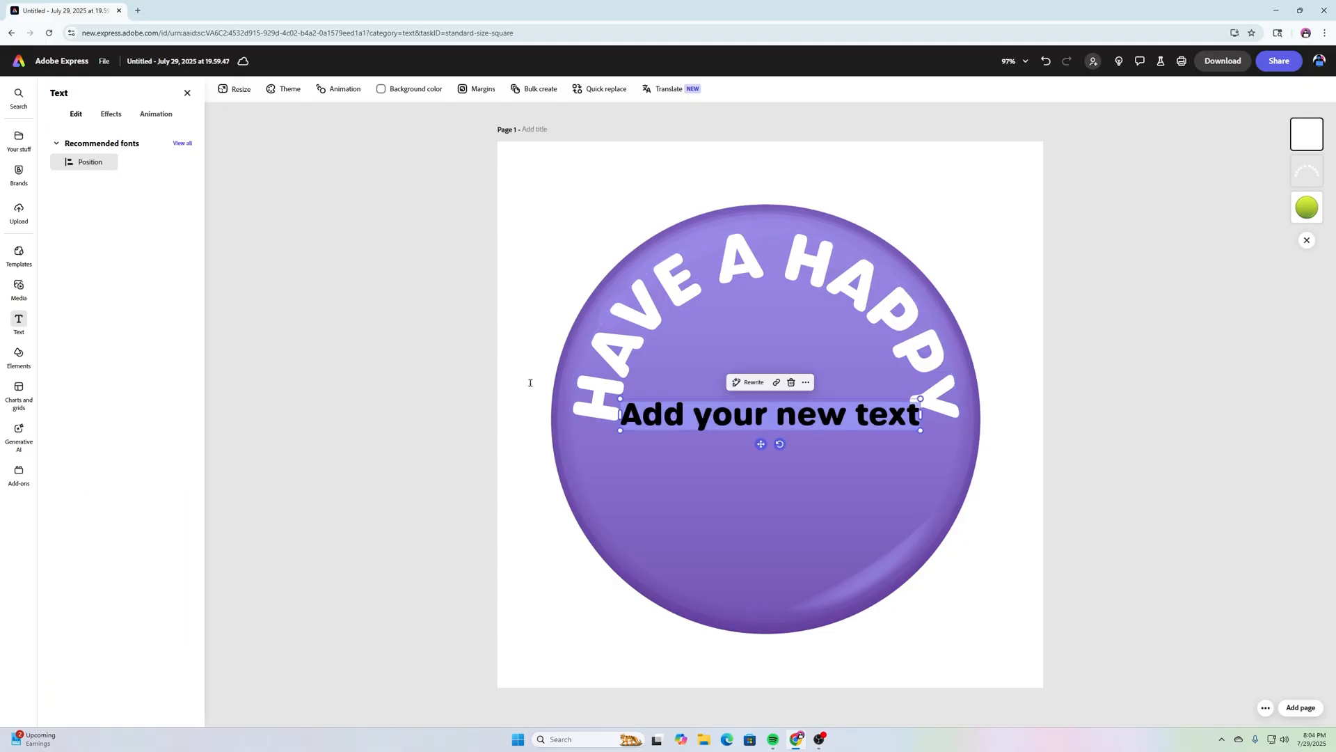
{"action": "type", "text": "b"}
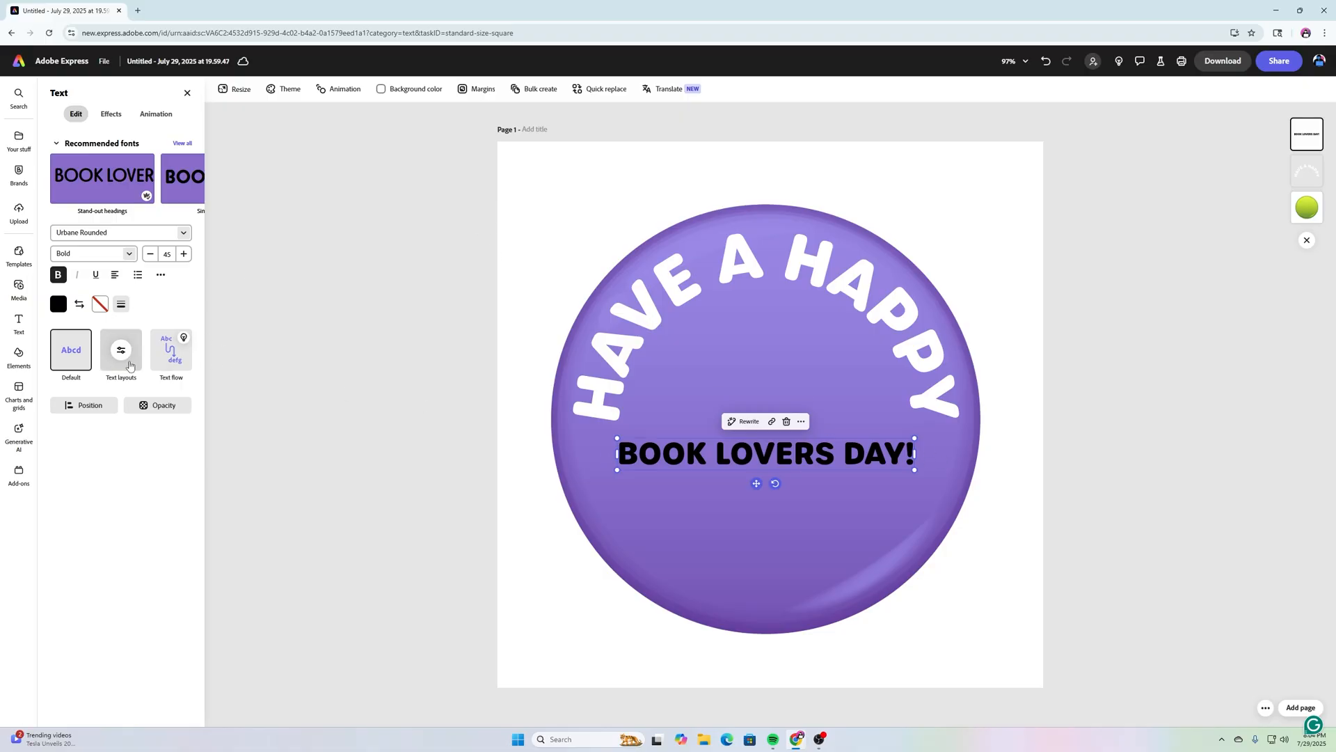
{"action": "left_click", "coordinate": [120, 351]}
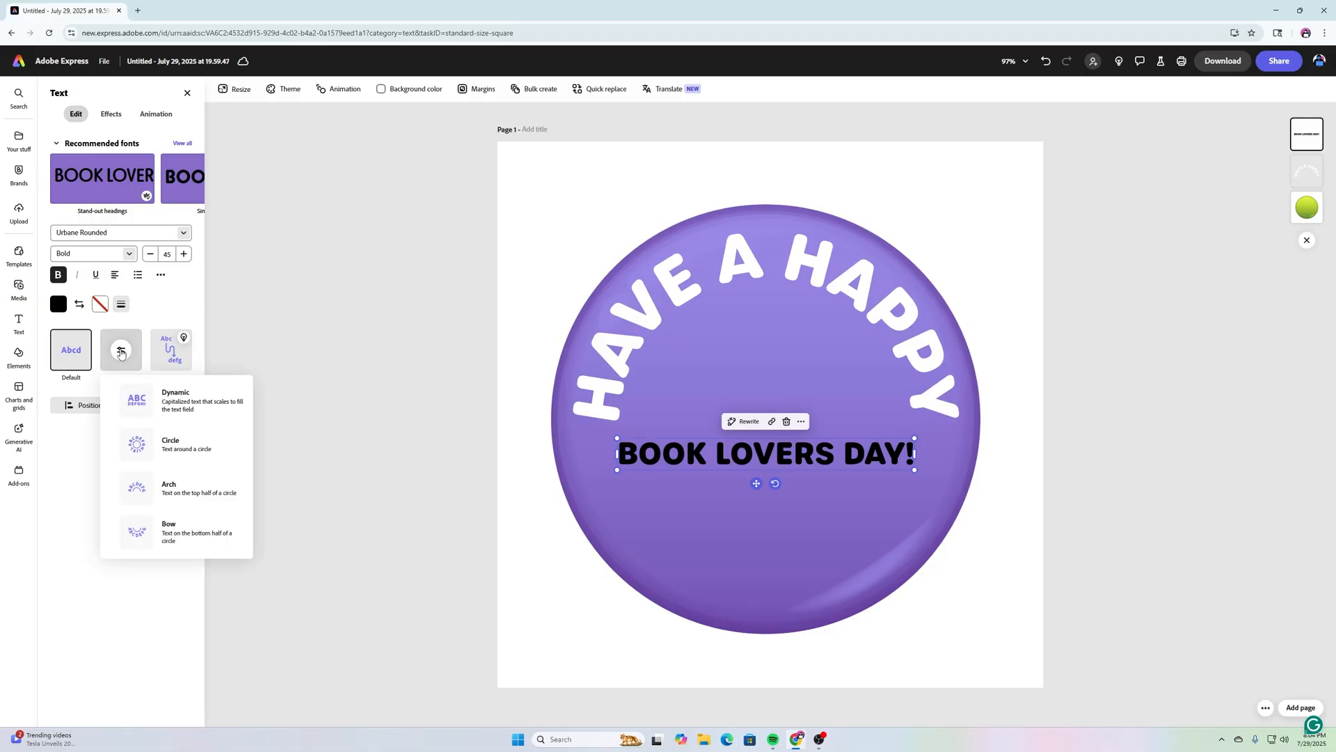
{"action": "left_click", "coordinate": [188, 398]}
Step: Resize the text box so it wraps and centre it below the arch
{"action": "left_click_drag", "start_coordinate": [914, 460], "coordinate": [792, 509]}
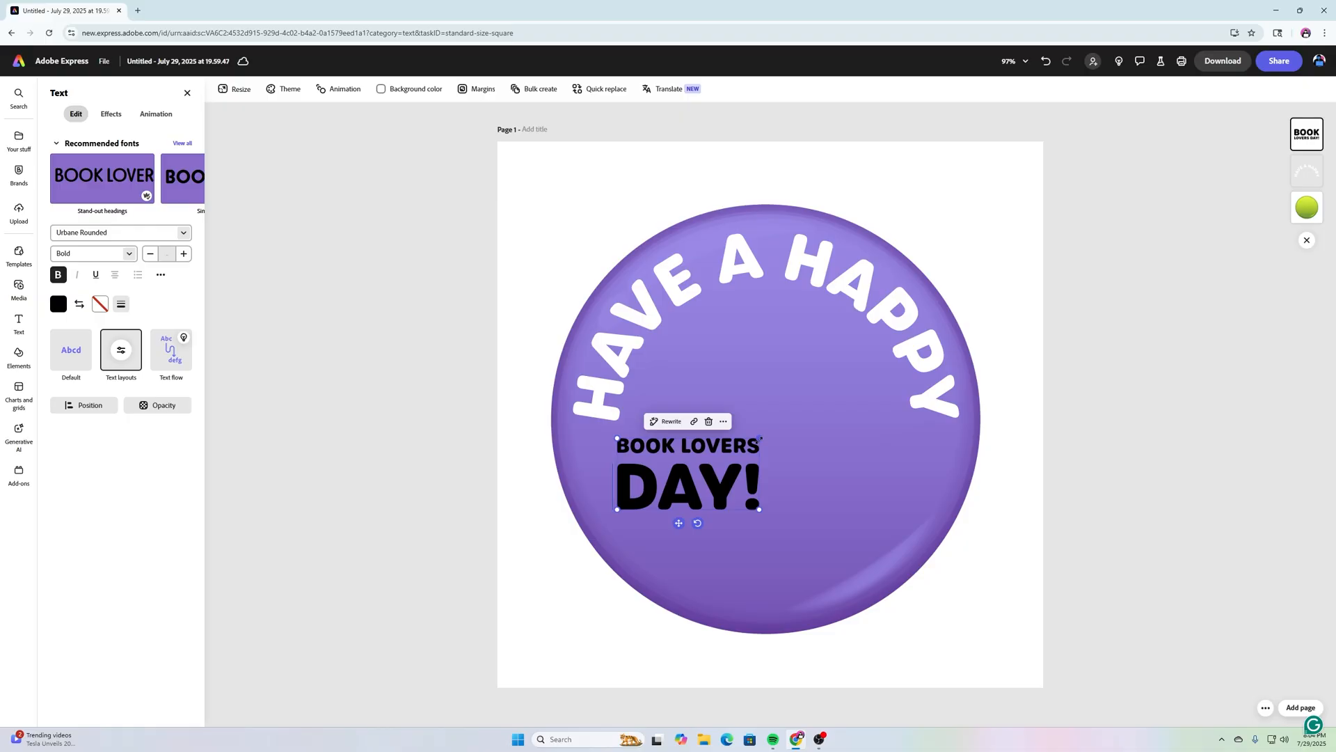
{"action": "left_click_drag", "start_coordinate": [759, 438], "coordinate": [766, 435]}
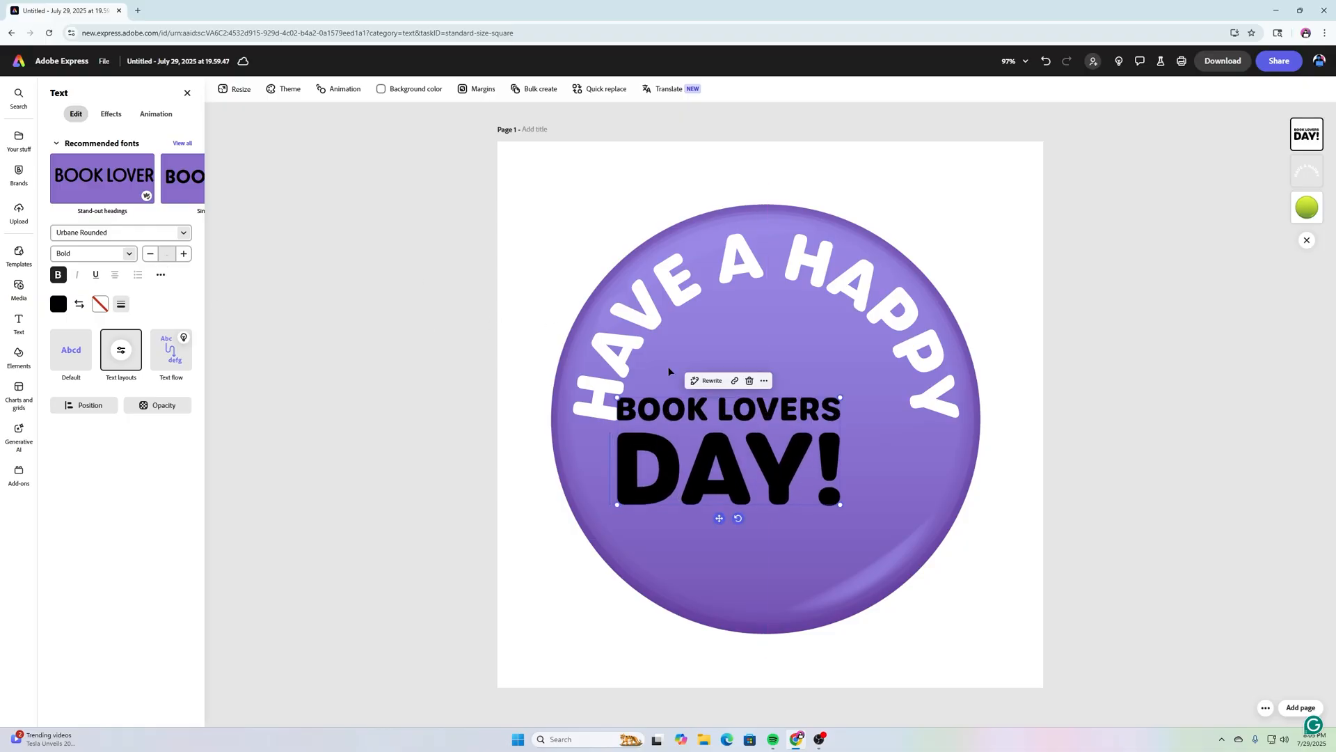
{"action": "left_click_drag", "start_coordinate": [718, 518], "coordinate": [760, 581]}
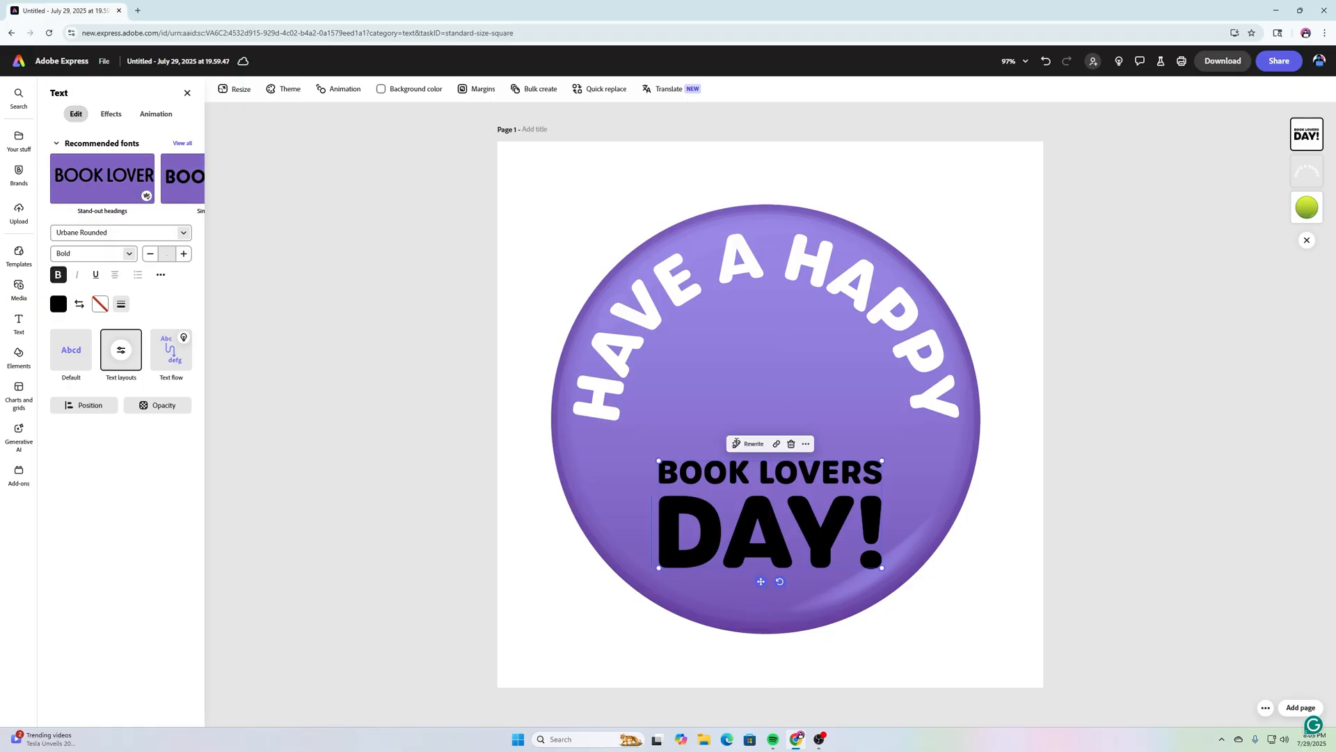
Step: Make the 'BOOK LOVERS DAY!' text white
{"action": "left_click", "coordinate": [58, 304]}
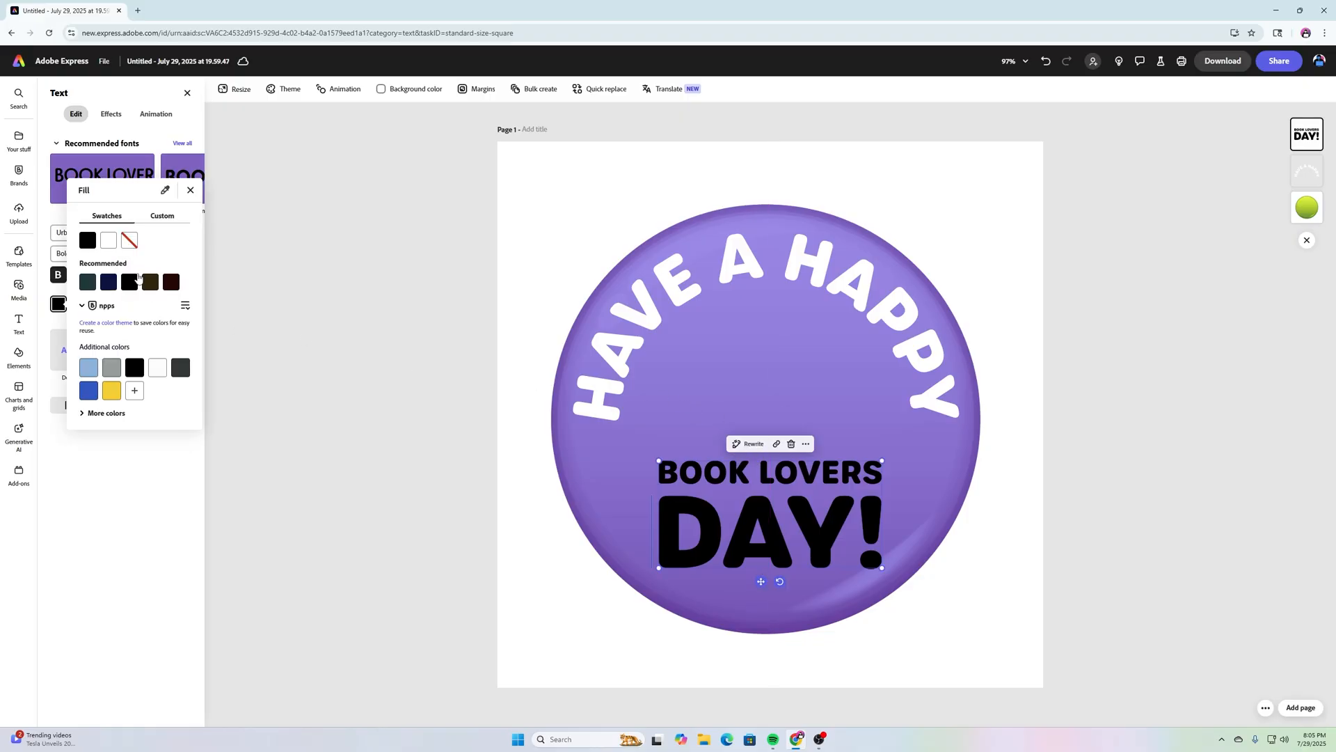
{"action": "left_click", "coordinate": [110, 243]}
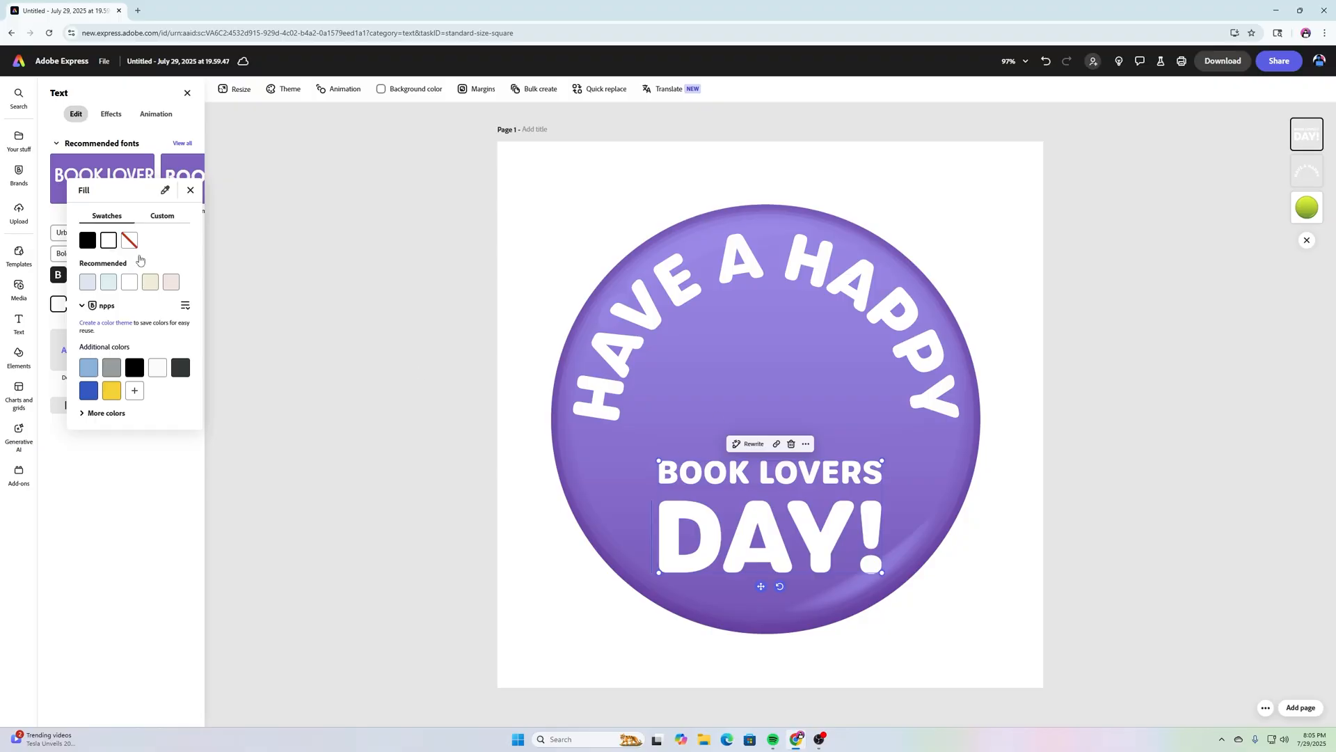
{"action": "left_click", "coordinate": [136, 452]}
Step: Lower the line spacing so DAY! sits closer to BOOK LOVERS
{"action": "left_click", "coordinate": [160, 275]}
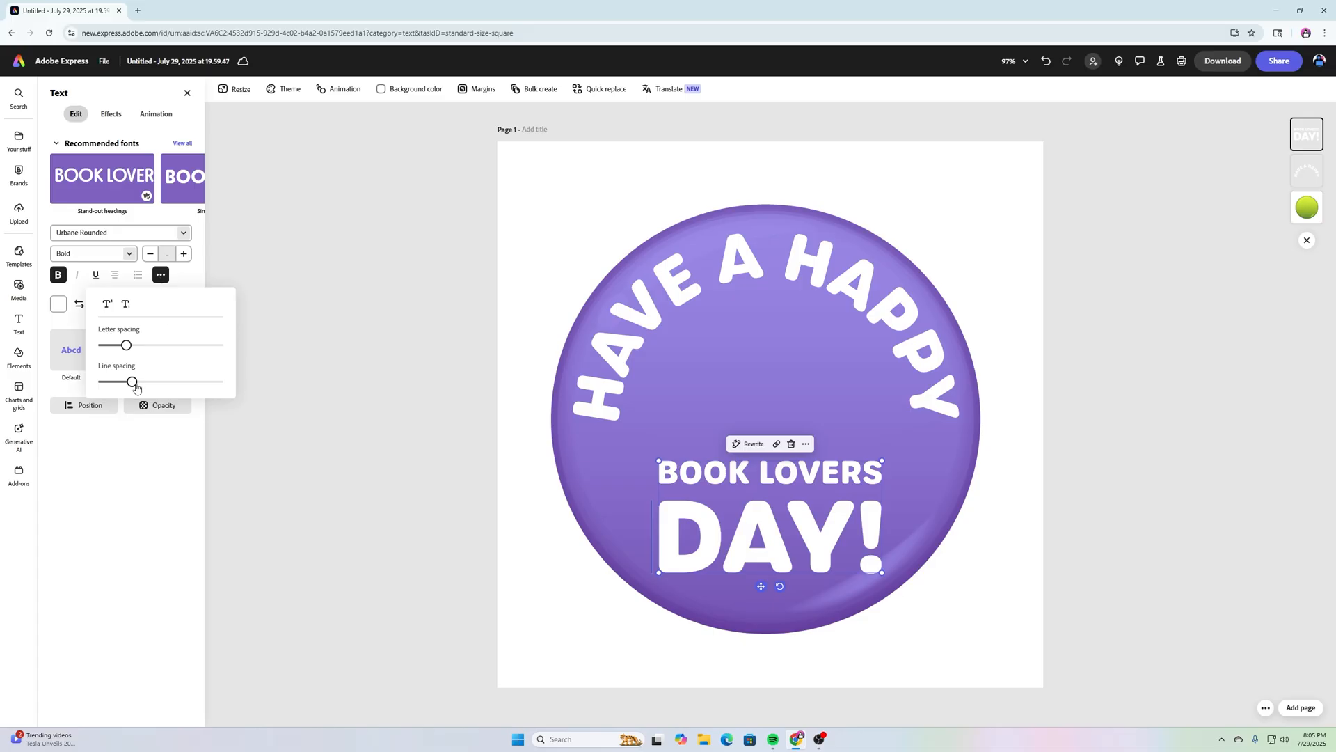
{"action": "left_click_drag", "start_coordinate": [133, 386], "coordinate": [122, 388]}
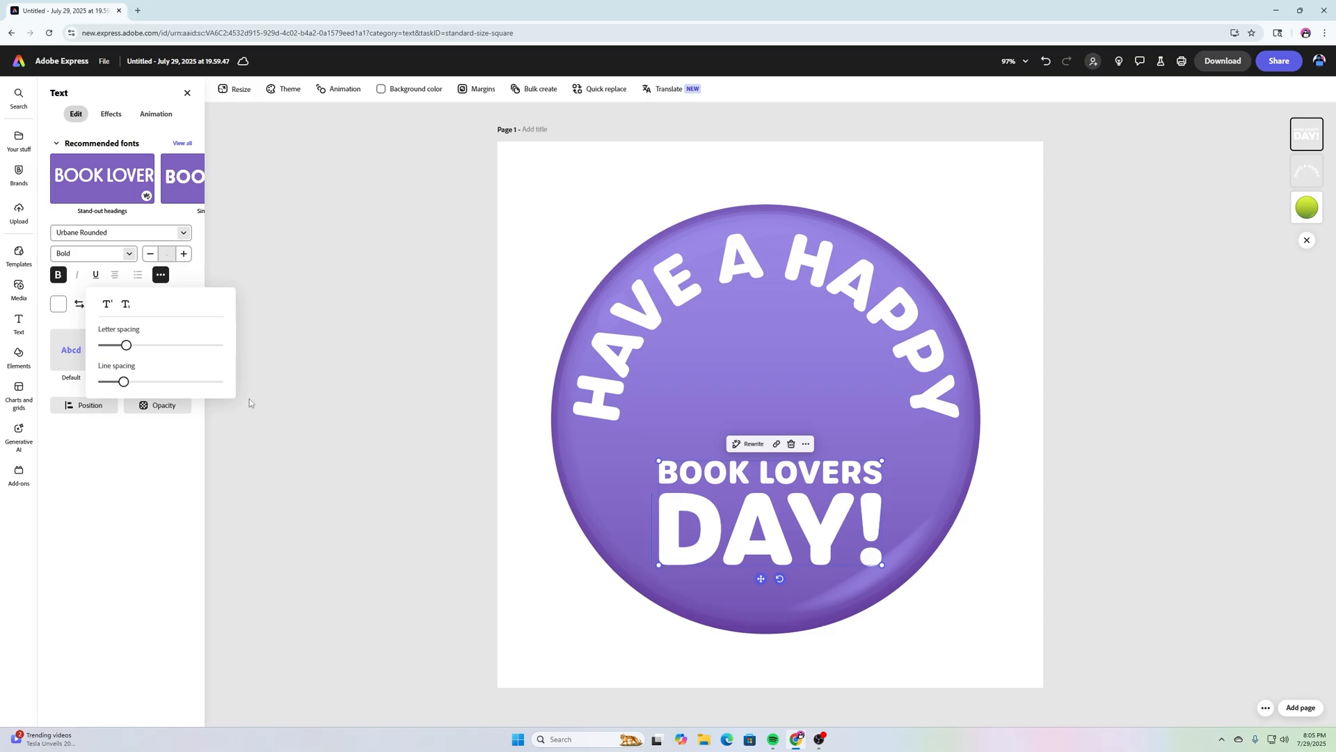
{"action": "left_click", "coordinate": [112, 508]}
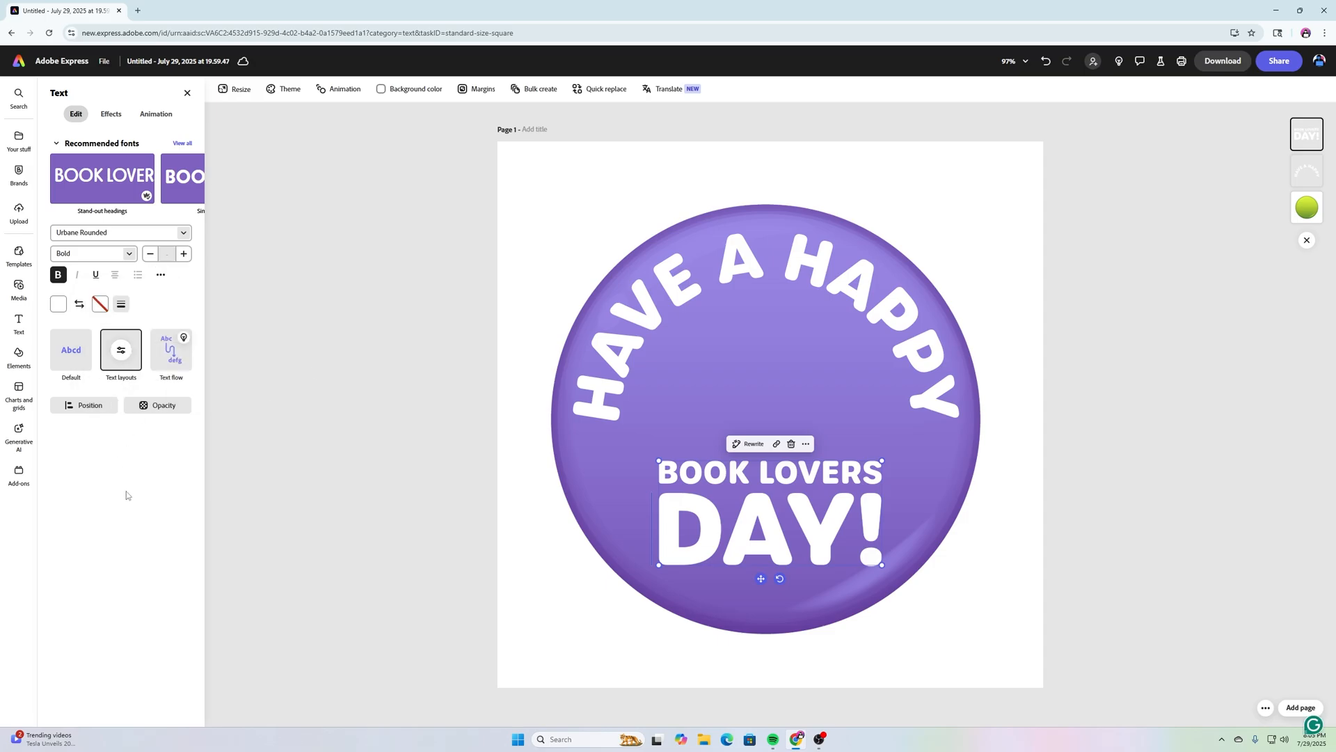
{"action": "left_click", "coordinate": [324, 224]}
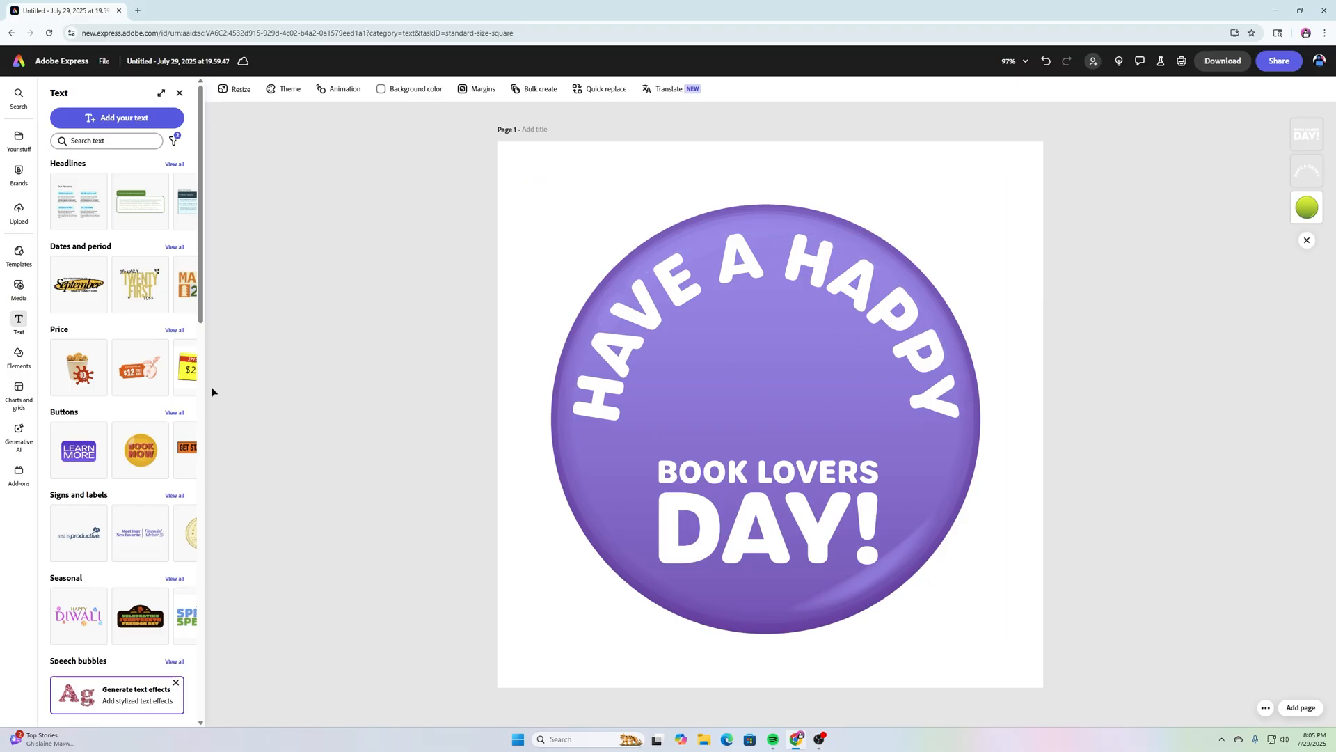
Step: Search Elements for 'OPEN BOOK' icons and add the black open-book icon to the button
{"action": "left_click", "coordinate": [18, 355]}
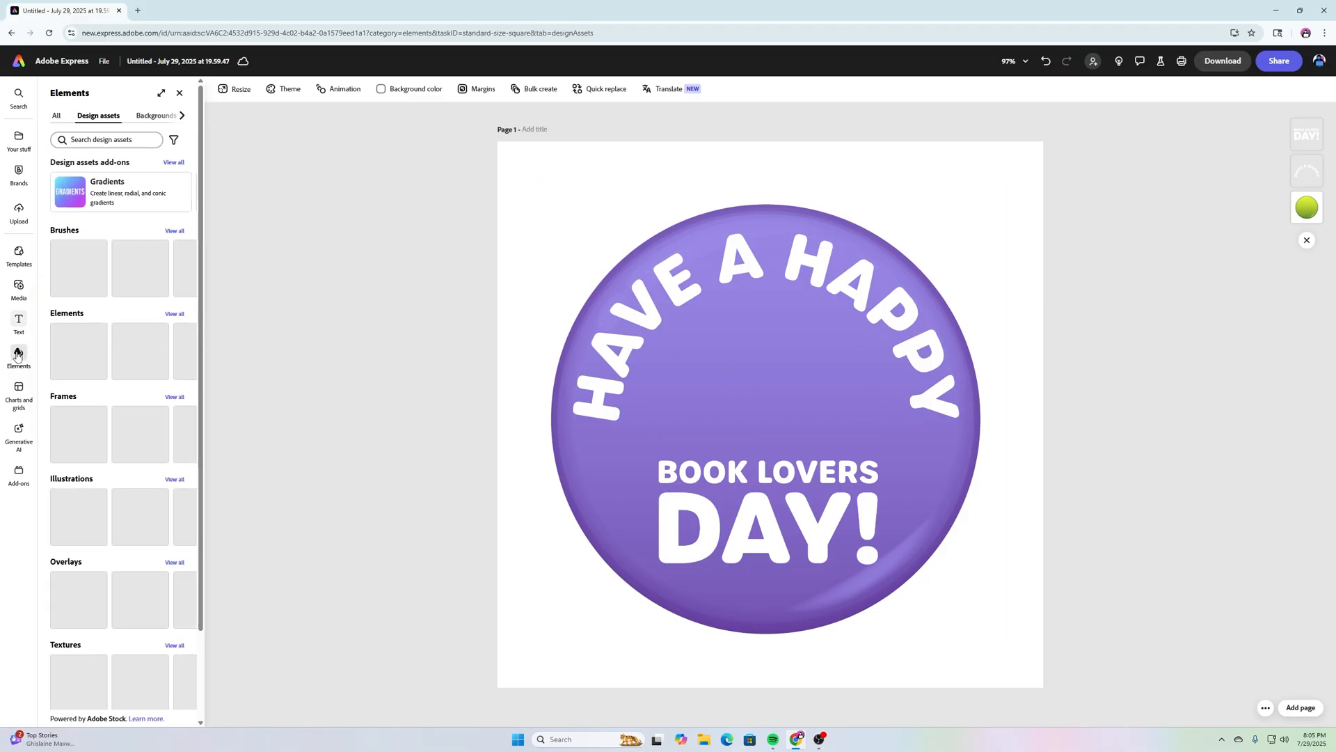
{"action": "left_click", "coordinate": [101, 139]}
{"action": "type", "text": "OPEN BOOK"}
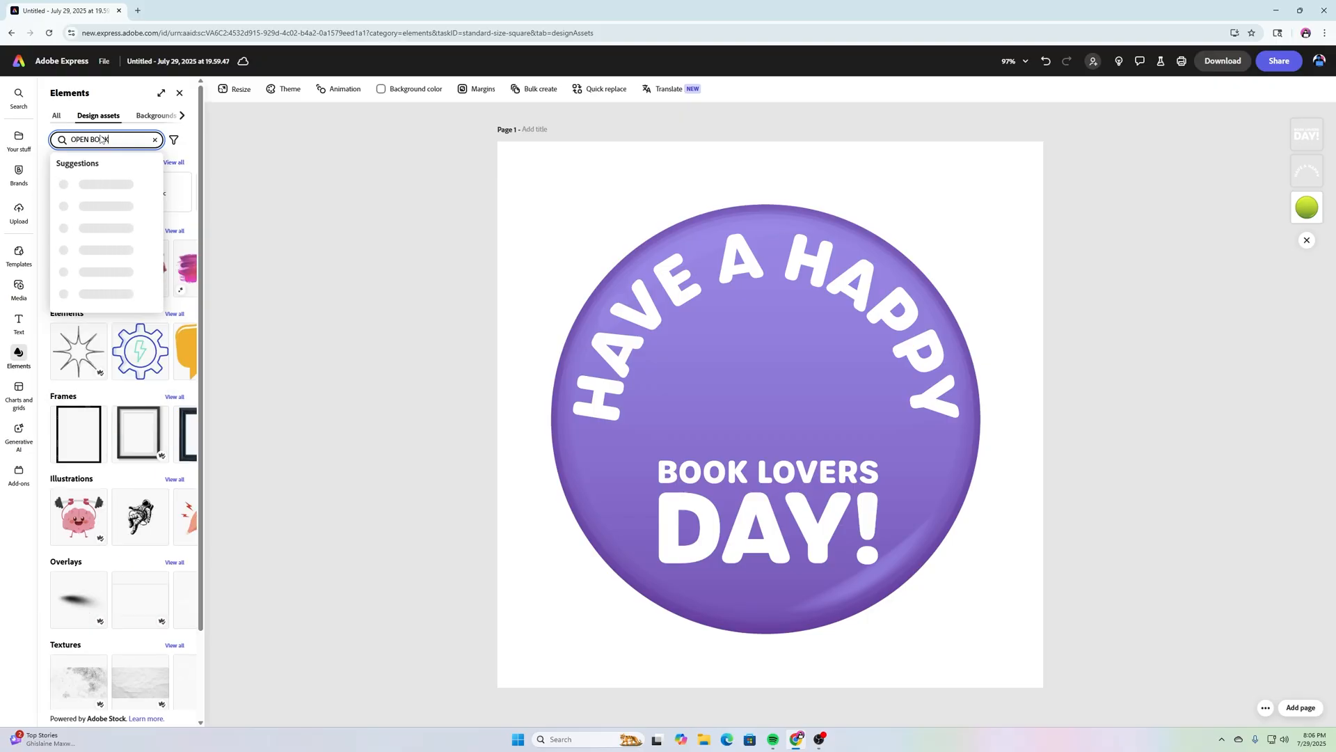
{"action": "key", "text": "Return"}
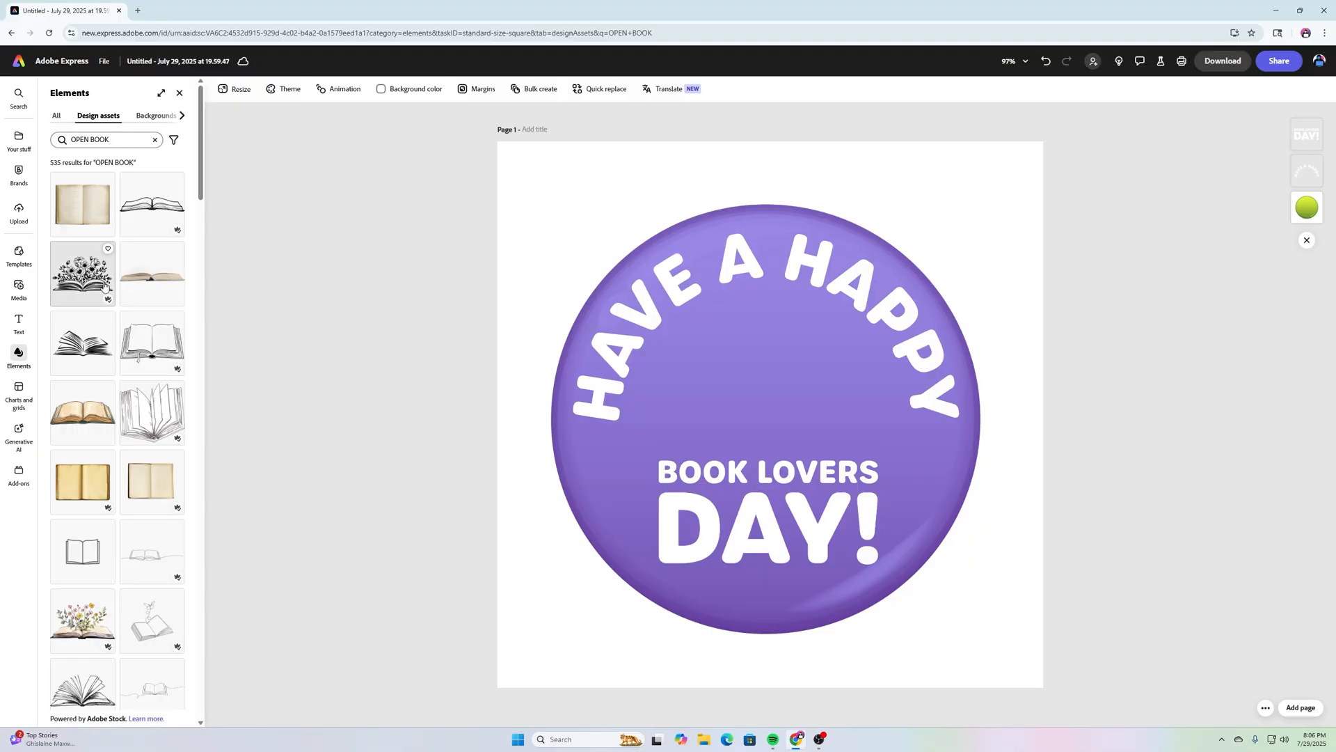
{"action": "left_click", "coordinate": [58, 119]}
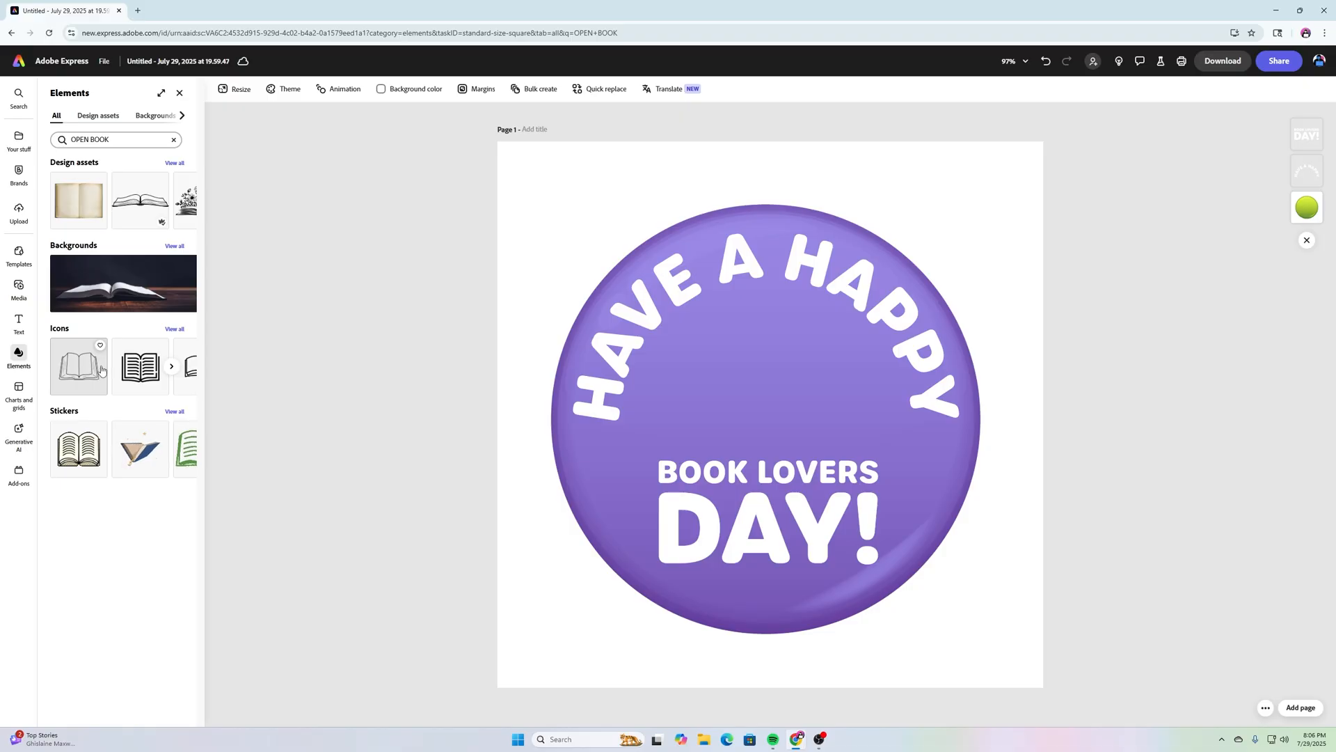
{"action": "left_click", "coordinate": [175, 329]}
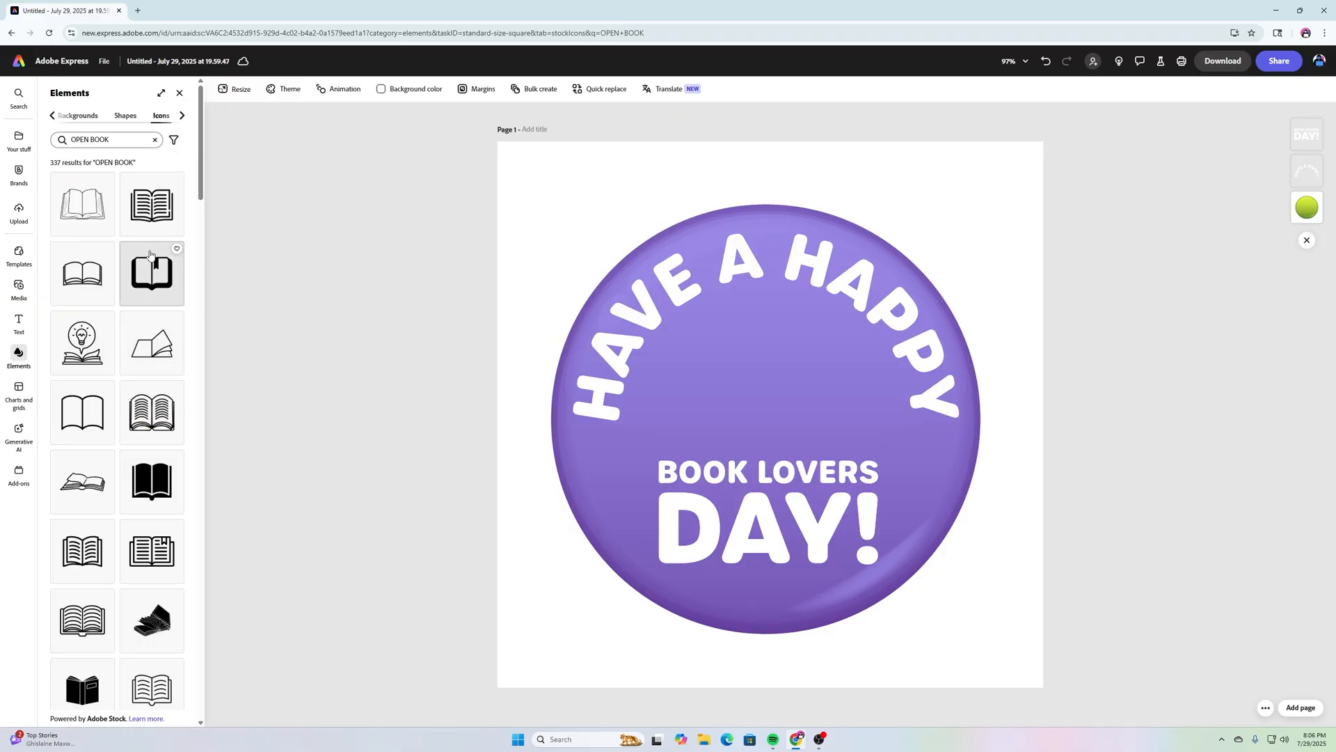
{"action": "scroll", "coordinate": [151, 258], "scroll_direction": "down", "scroll_amount": 2}
{"action": "scroll", "coordinate": [151, 257], "scroll_direction": "down", "scroll_amount": 2}
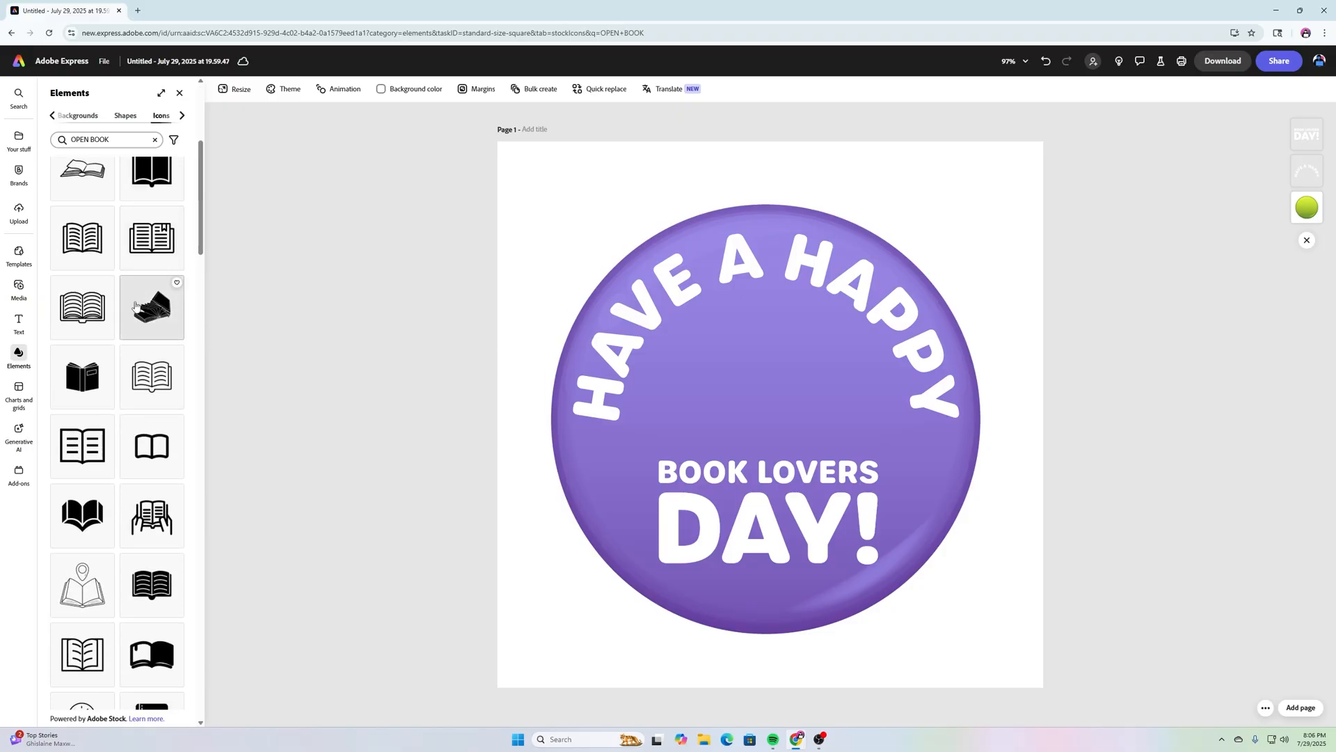
{"action": "left_click", "coordinate": [87, 511]}
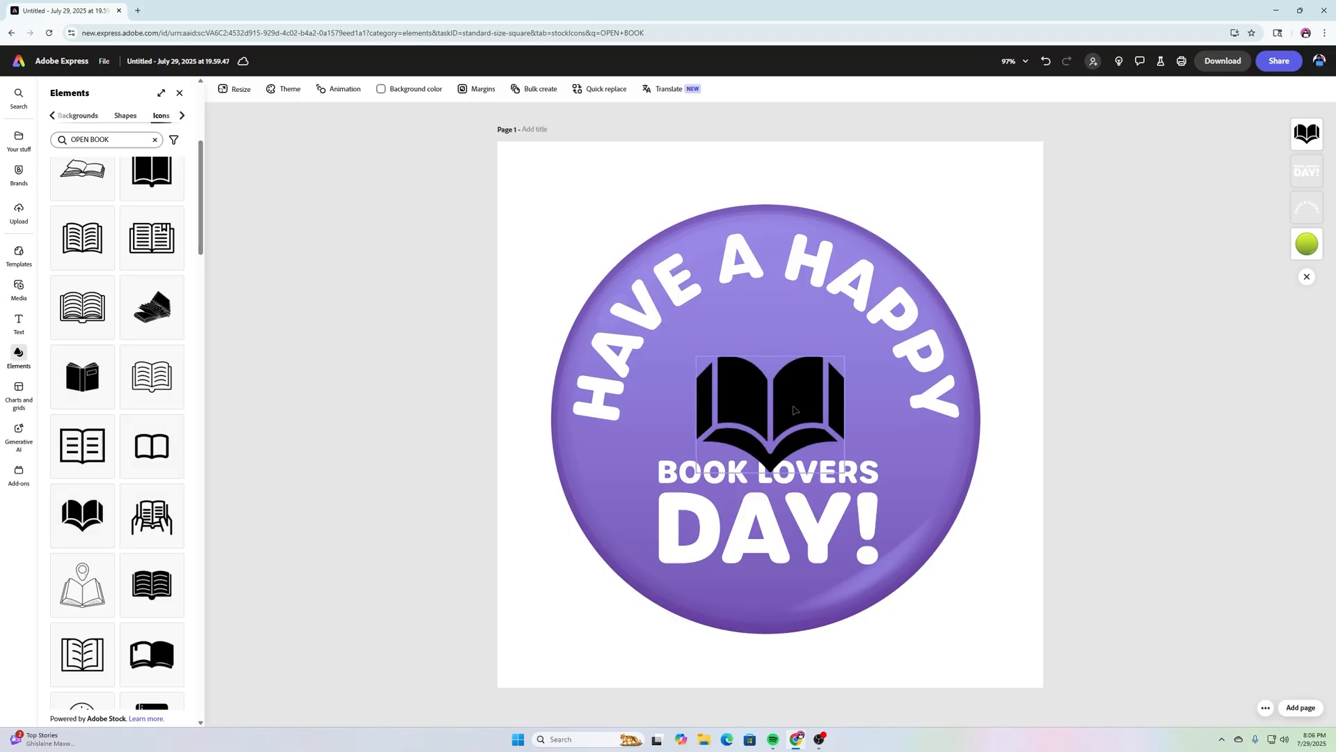
Step: Enlarge the open-book icon, centre it on the button and make it white
{"action": "left_click", "coordinate": [794, 410]}
{"action": "left_click_drag", "start_coordinate": [794, 410], "coordinate": [784, 391]}
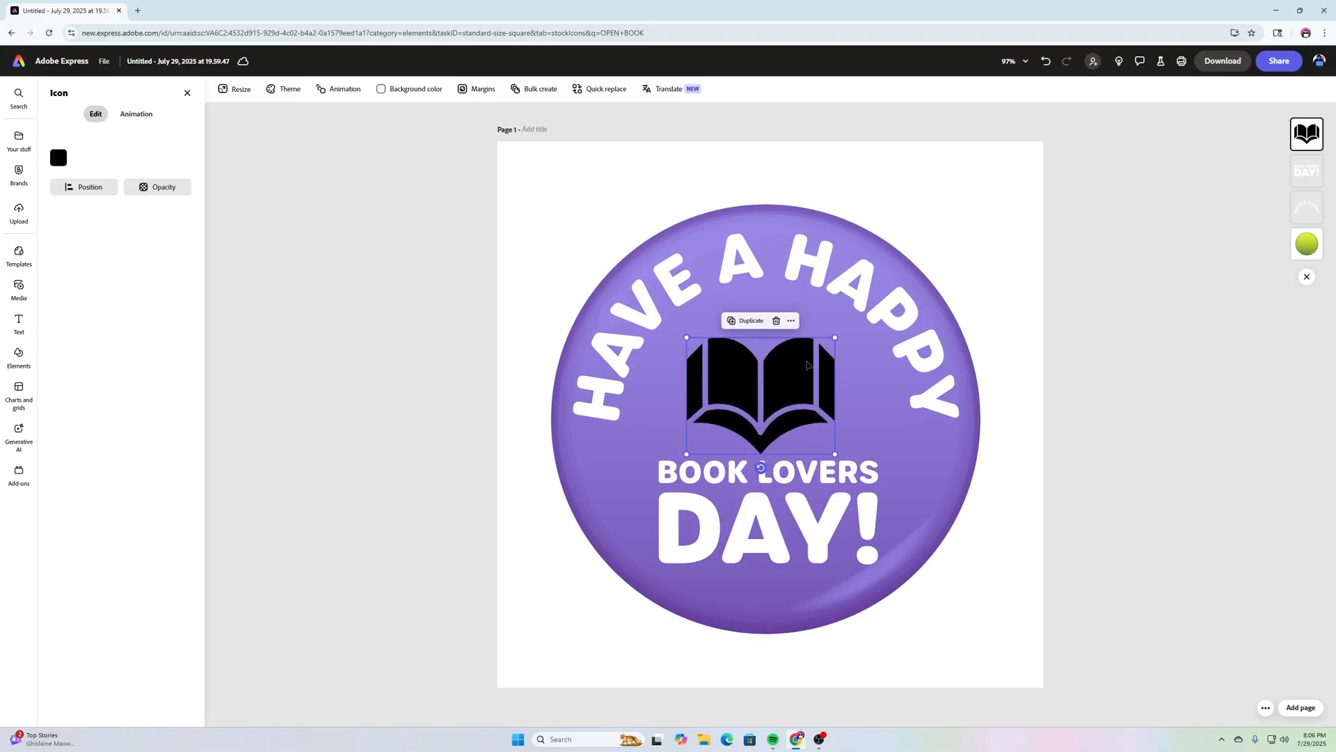
{"action": "mouse_move", "coordinate": [835, 337]}
{"action": "left_mouse_down"}
{"action": "mouse_move", "coordinate": [862, 322]}
{"action": "mouse_move", "coordinate": [855, 332]}
{"action": "left_mouse_up"}
{"action": "left_click_drag", "start_coordinate": [803, 374], "coordinate": [798, 373]}
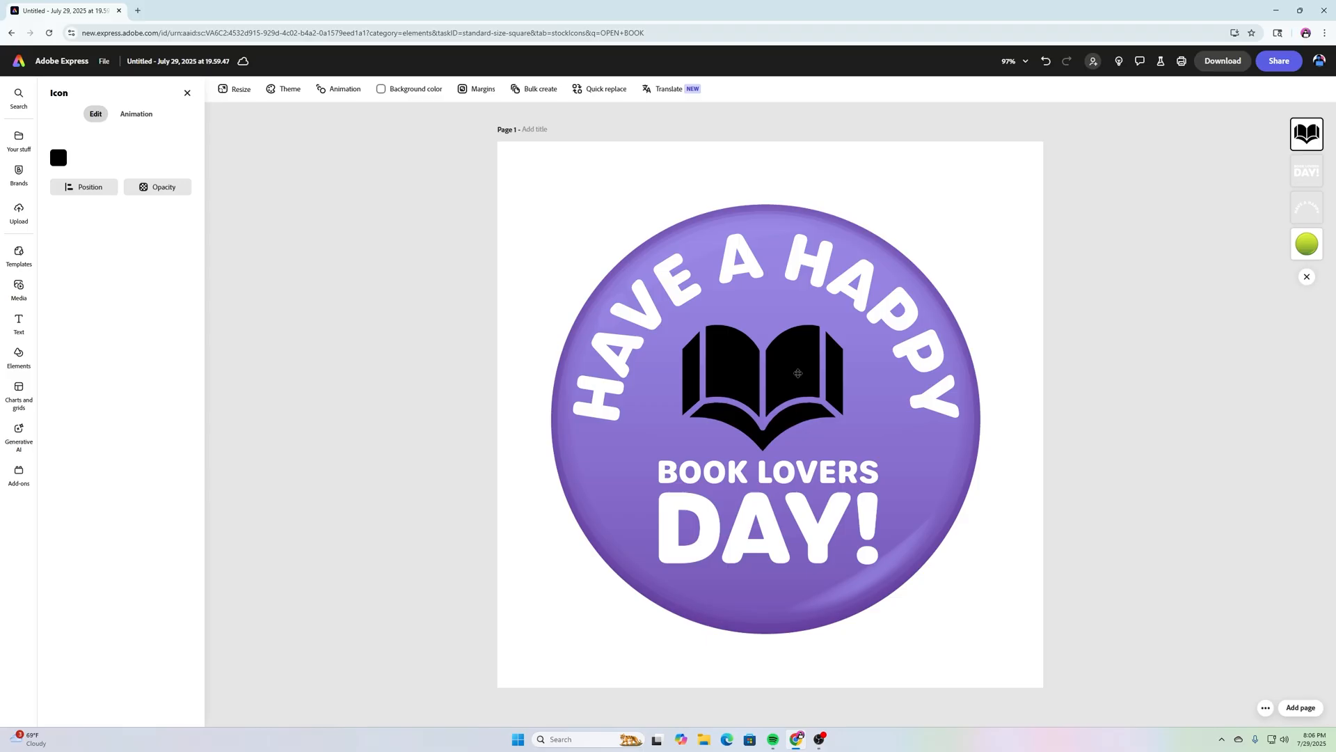
{"action": "left_click", "coordinate": [58, 157]}
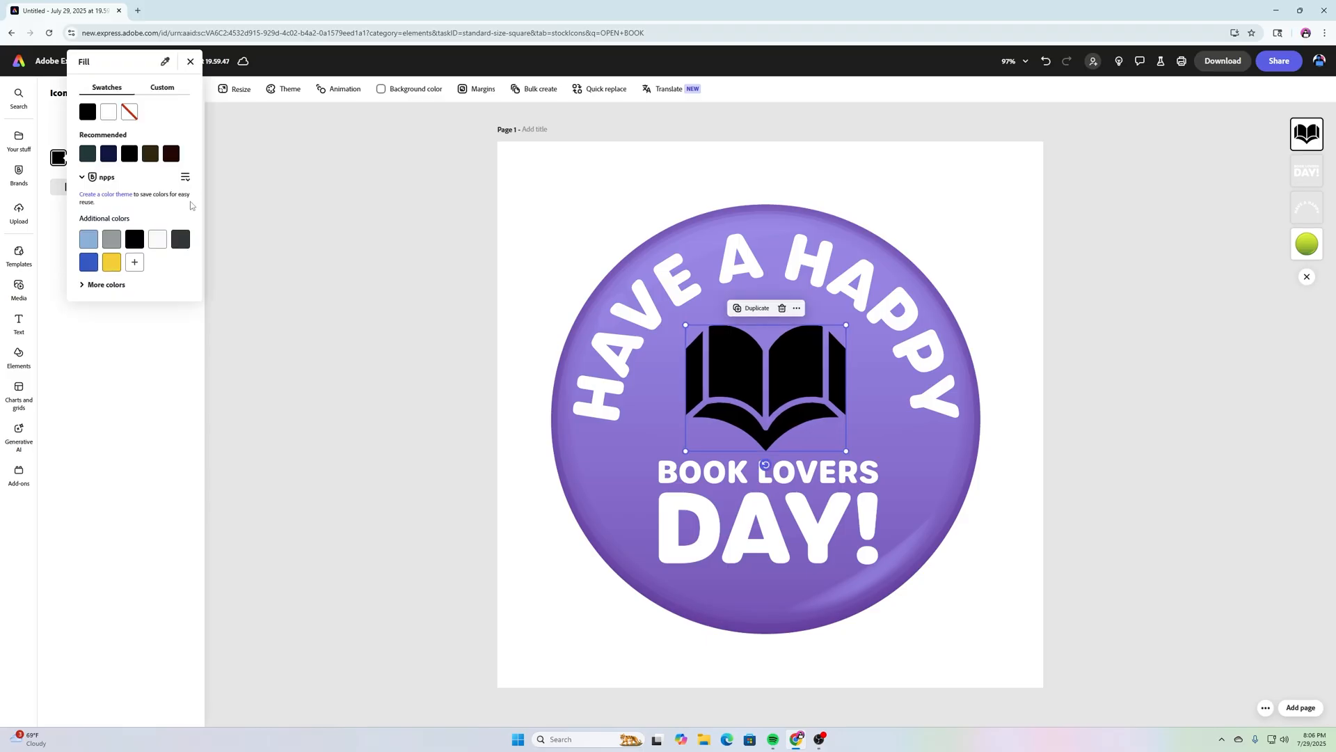
{"action": "left_click", "coordinate": [109, 112]}
Step: Nudge 'BOOK LOVERS DAY!' slightly lower and fine-tune the book icon's position
{"action": "left_click", "coordinate": [1134, 482]}
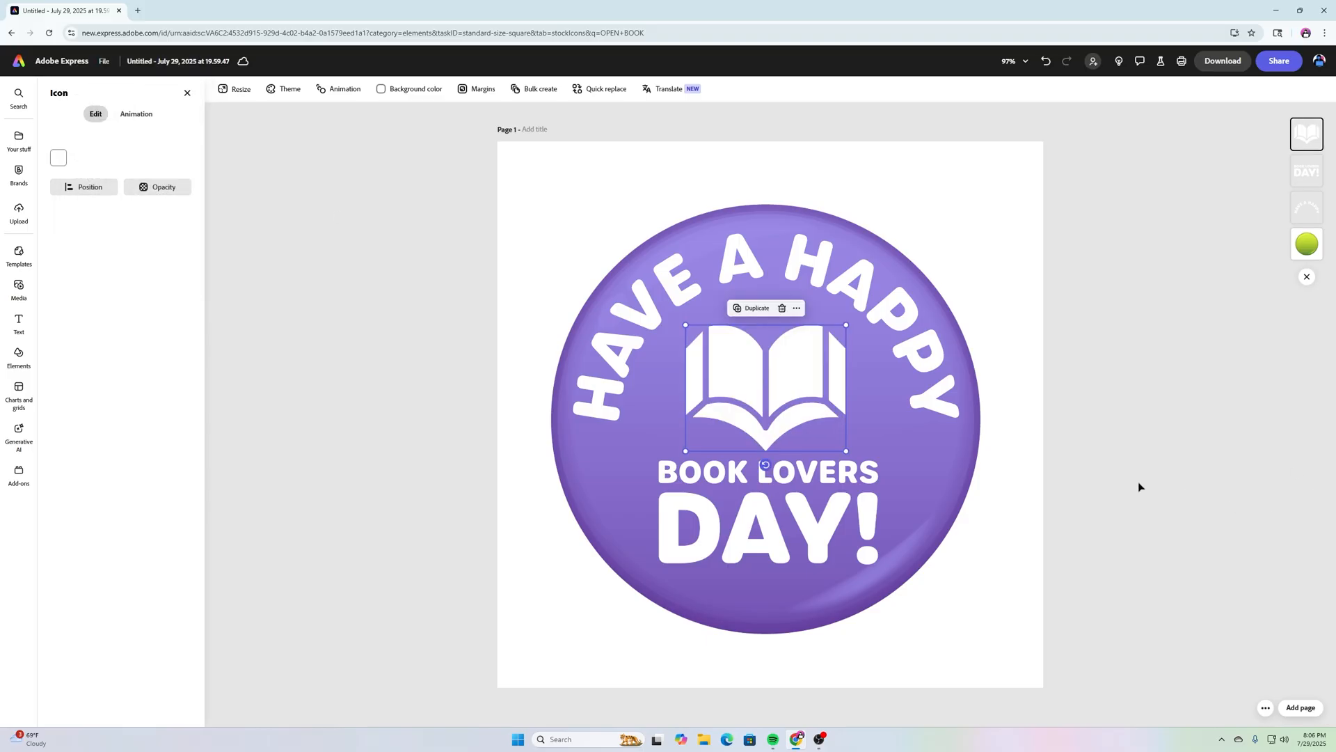
{"action": "left_click", "coordinate": [838, 488]}
{"action": "key", "text": "Down"}
{"action": "key", "text": "Down"}
{"action": "key", "text": "Down"}
{"action": "key", "text": "Down"}
{"action": "key", "text": "Down"}
{"action": "key", "text": "Down"}
{"action": "key", "text": "Down"}
{"action": "key", "text": "Down"}
{"action": "key", "text": "Down"}
{"action": "key", "text": "Down"}
{"action": "key", "text": "Down"}
{"action": "key", "text": "Down"}
{"action": "key", "text": "Down"}
{"action": "key", "text": "Down"}
{"action": "key", "text": "Down"}
{"action": "key", "text": "Down"}
{"action": "key", "text": "Down"}
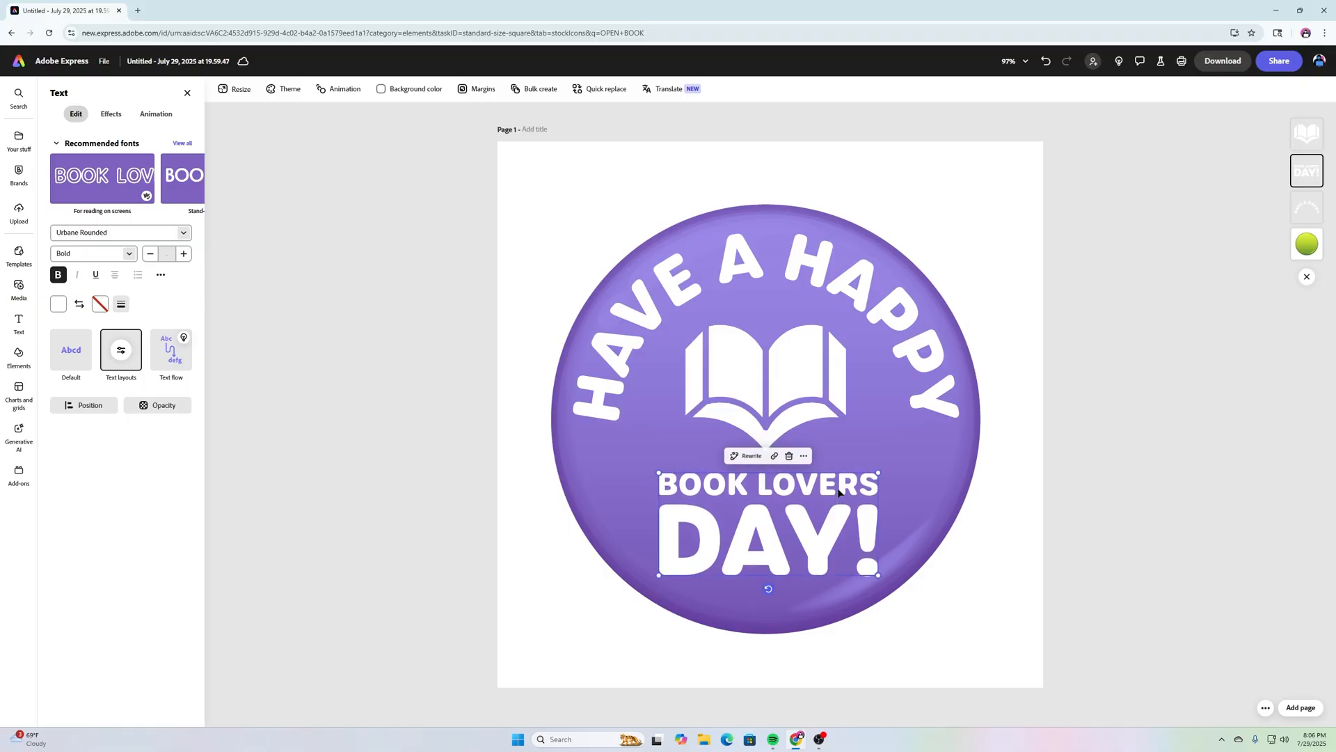
{"action": "left_click", "coordinate": [1121, 502]}
{"action": "left_click", "coordinate": [809, 394]}
{"action": "key", "text": "Down"}
{"action": "key", "text": "Down"}
{"action": "key", "text": "Down"}
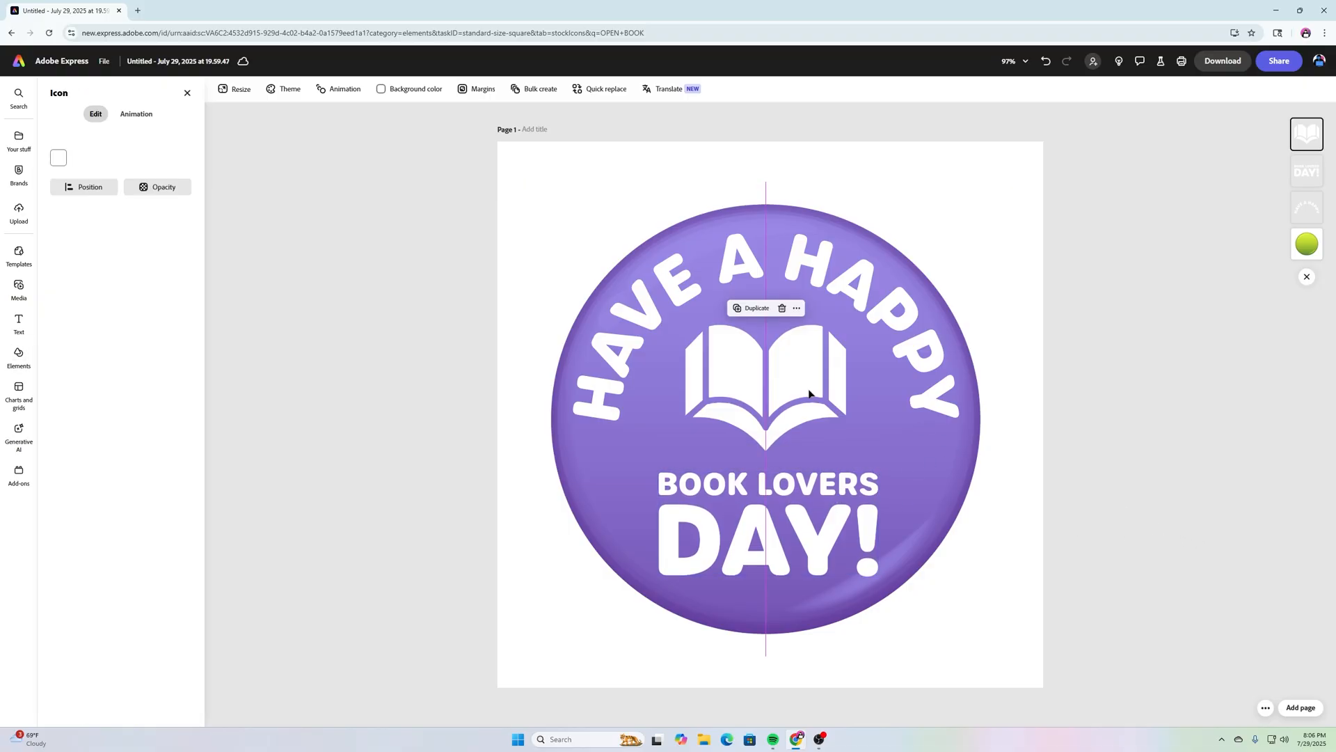
{"action": "key", "text": "Up"}
{"action": "key", "text": "Up"}
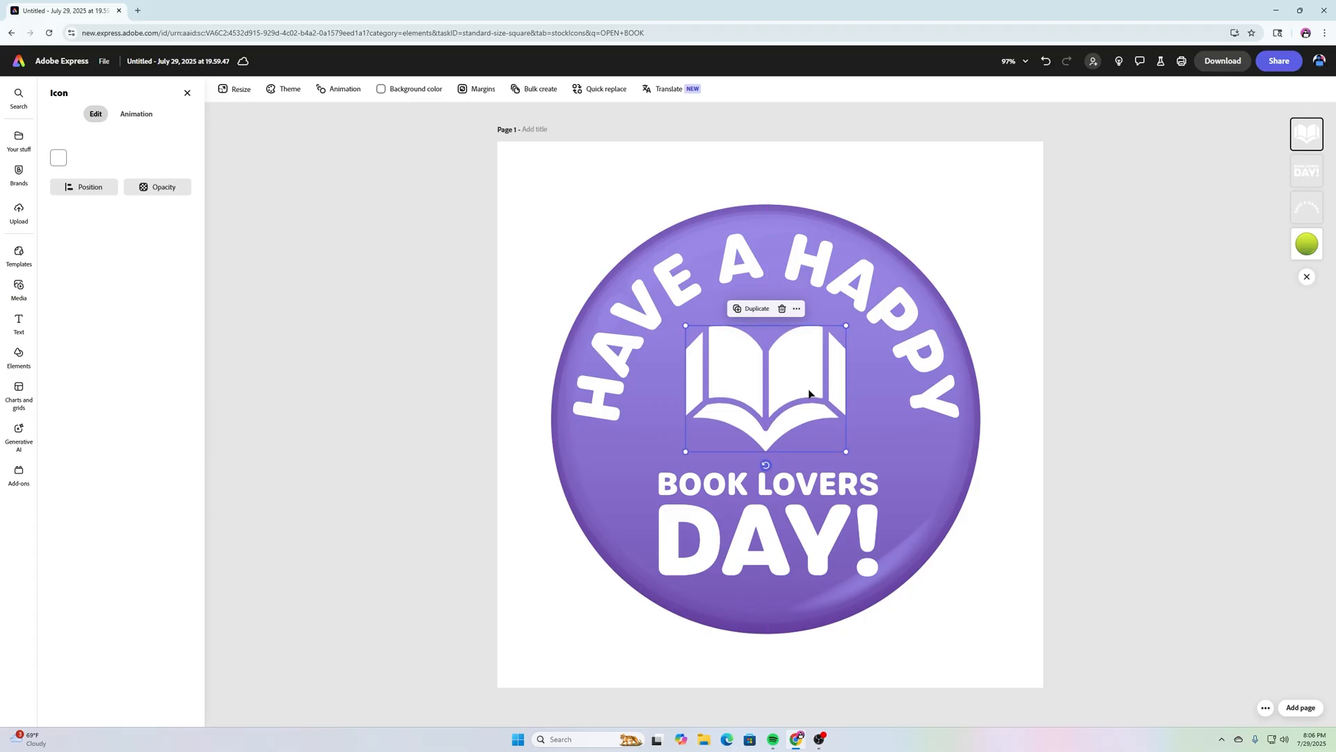
{"action": "left_click", "coordinate": [1183, 451]}
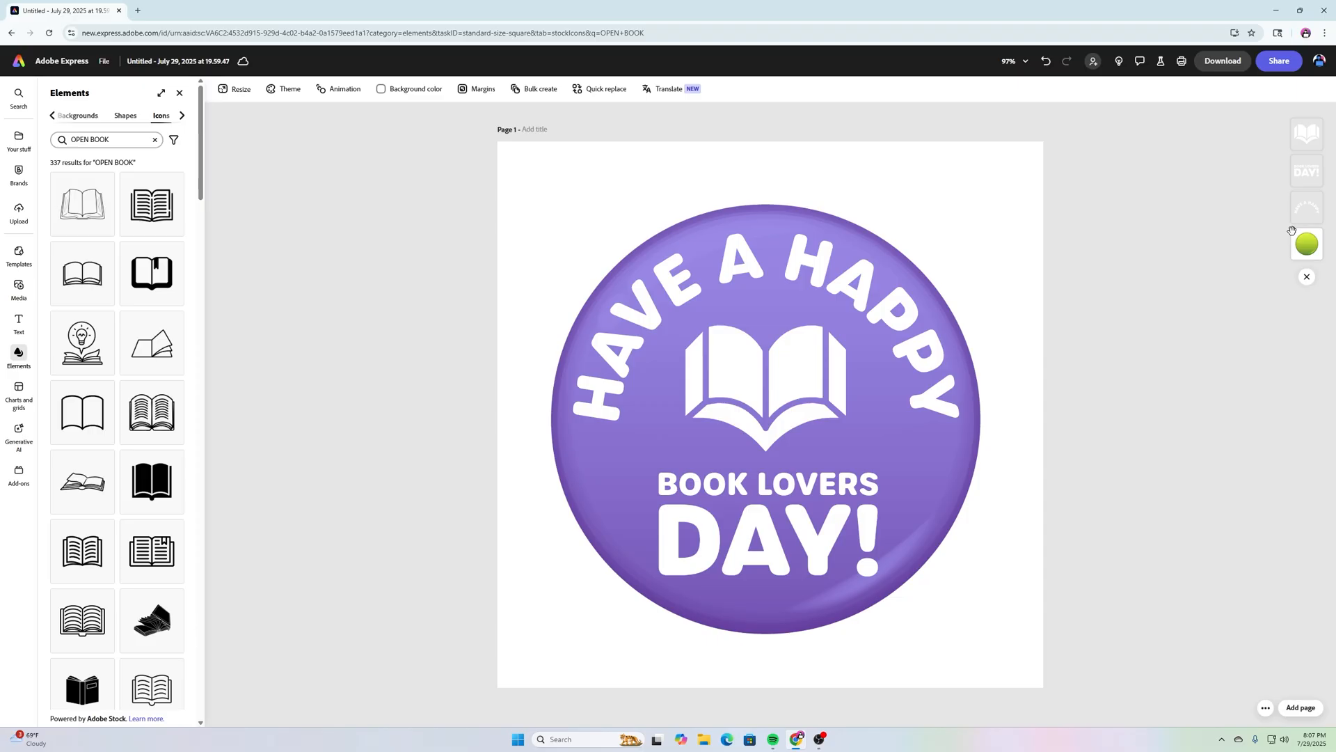
Step: Duplicate the glossy button image, align the copy over the original and make it grayscale
{"action": "left_click", "coordinate": [1308, 244]}
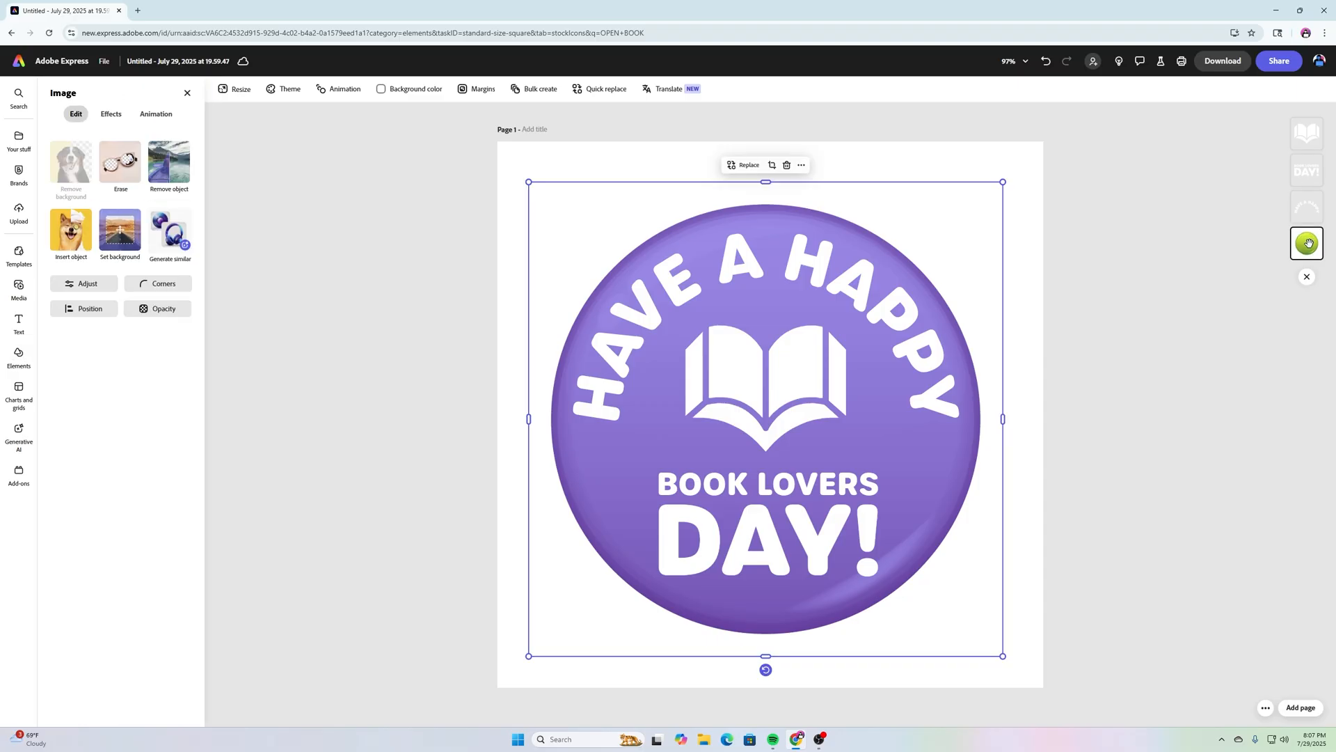
{"action": "key", "text": "ctrl+d"}
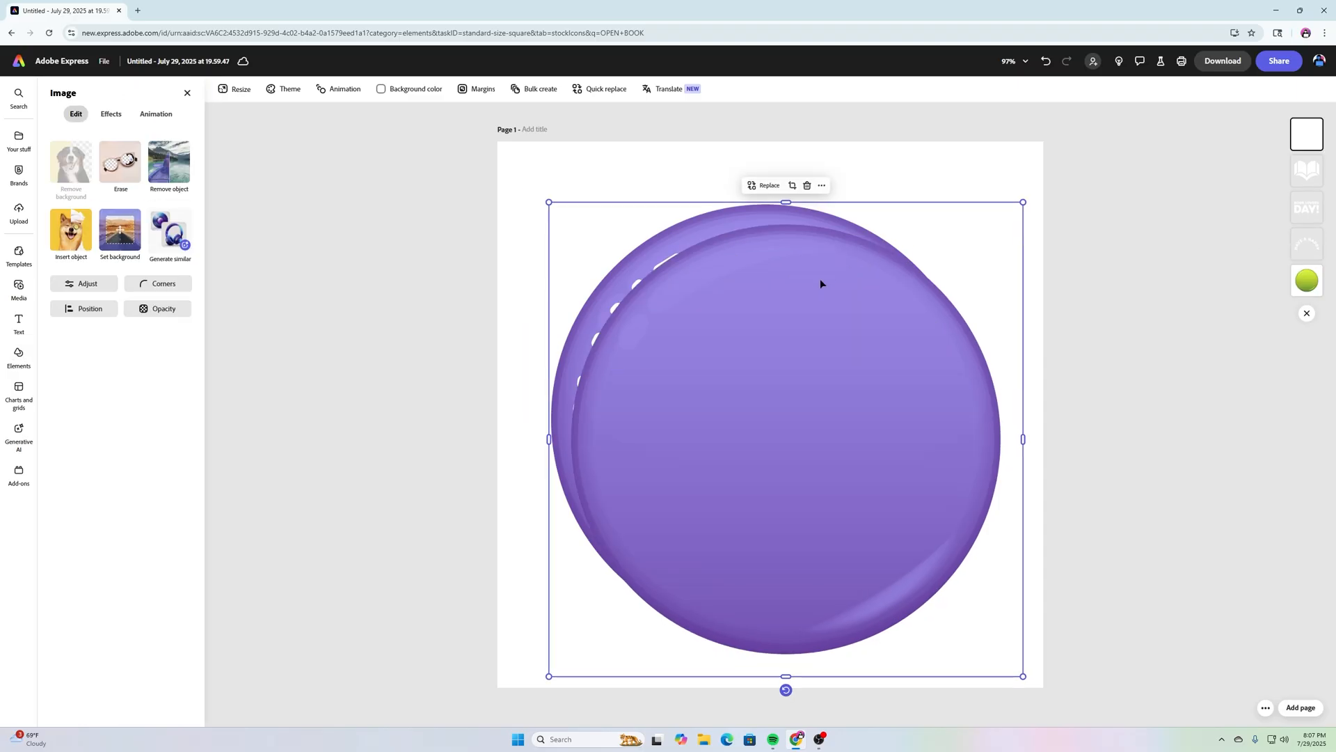
{"action": "left_click_drag", "start_coordinate": [810, 278], "coordinate": [795, 263]}
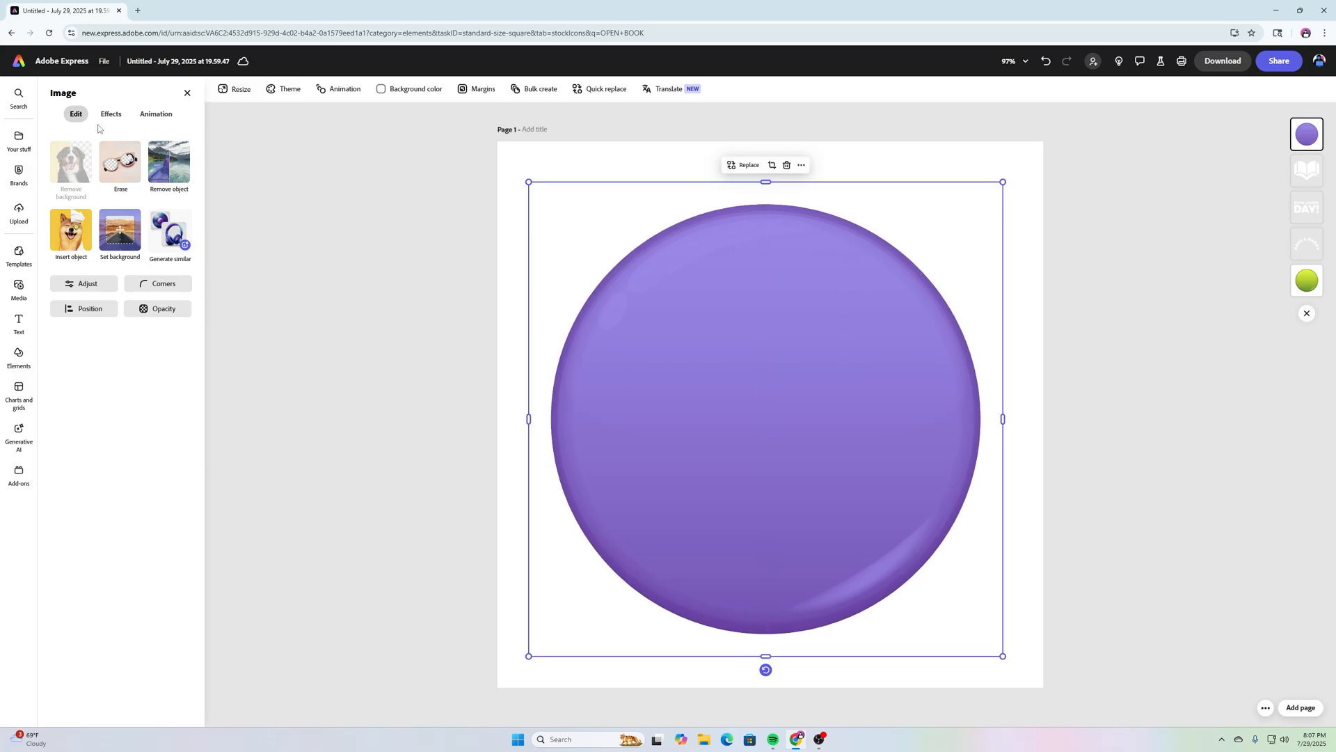
{"action": "left_click", "coordinate": [111, 114]}
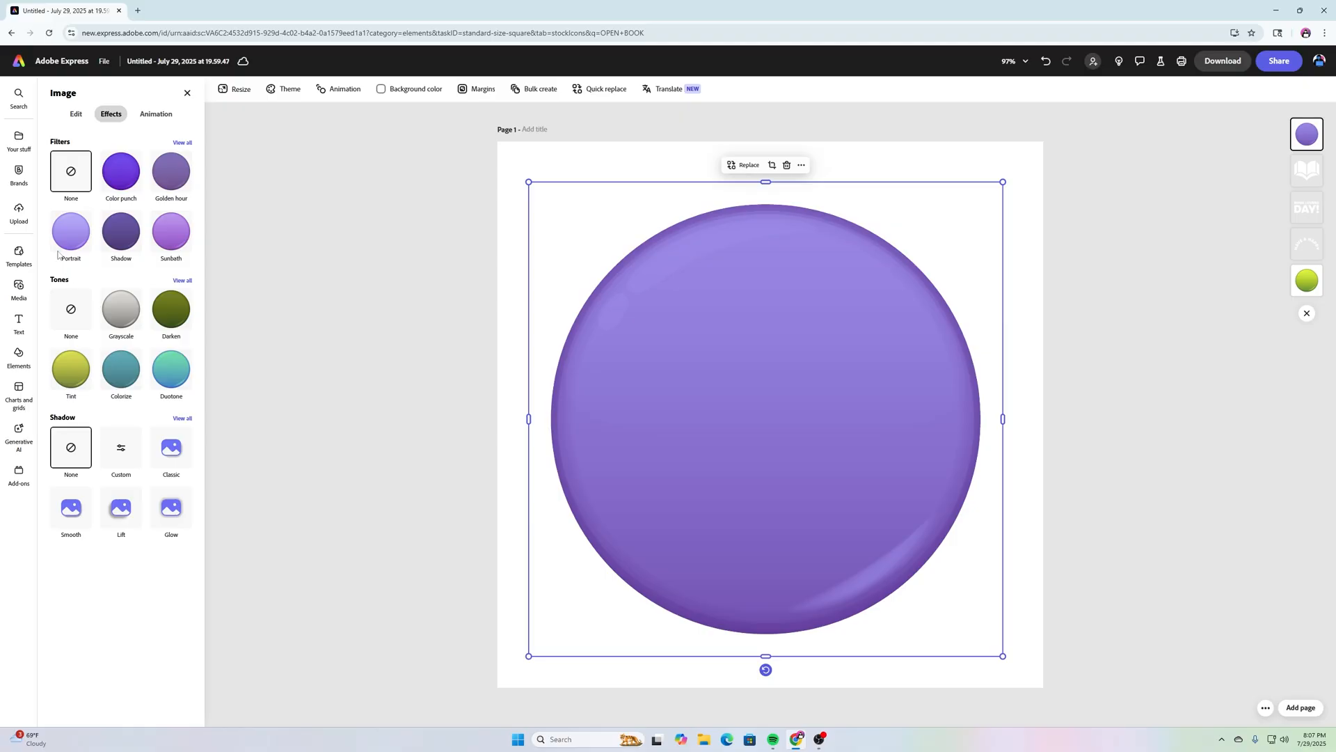
{"action": "left_click", "coordinate": [121, 320]}
Step: Set the grey copy to Multiply blend at 86% opacity
{"action": "left_click", "coordinate": [73, 115]}
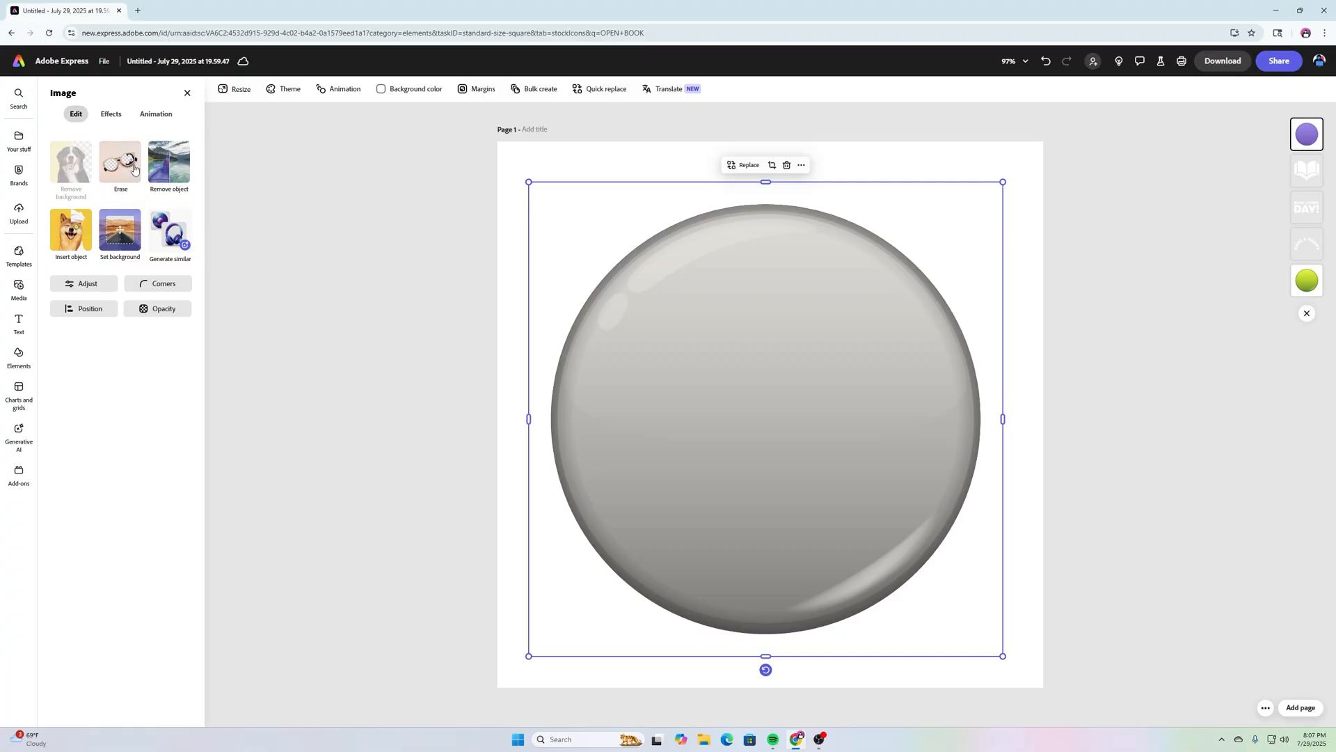
{"action": "left_click", "coordinate": [169, 317]}
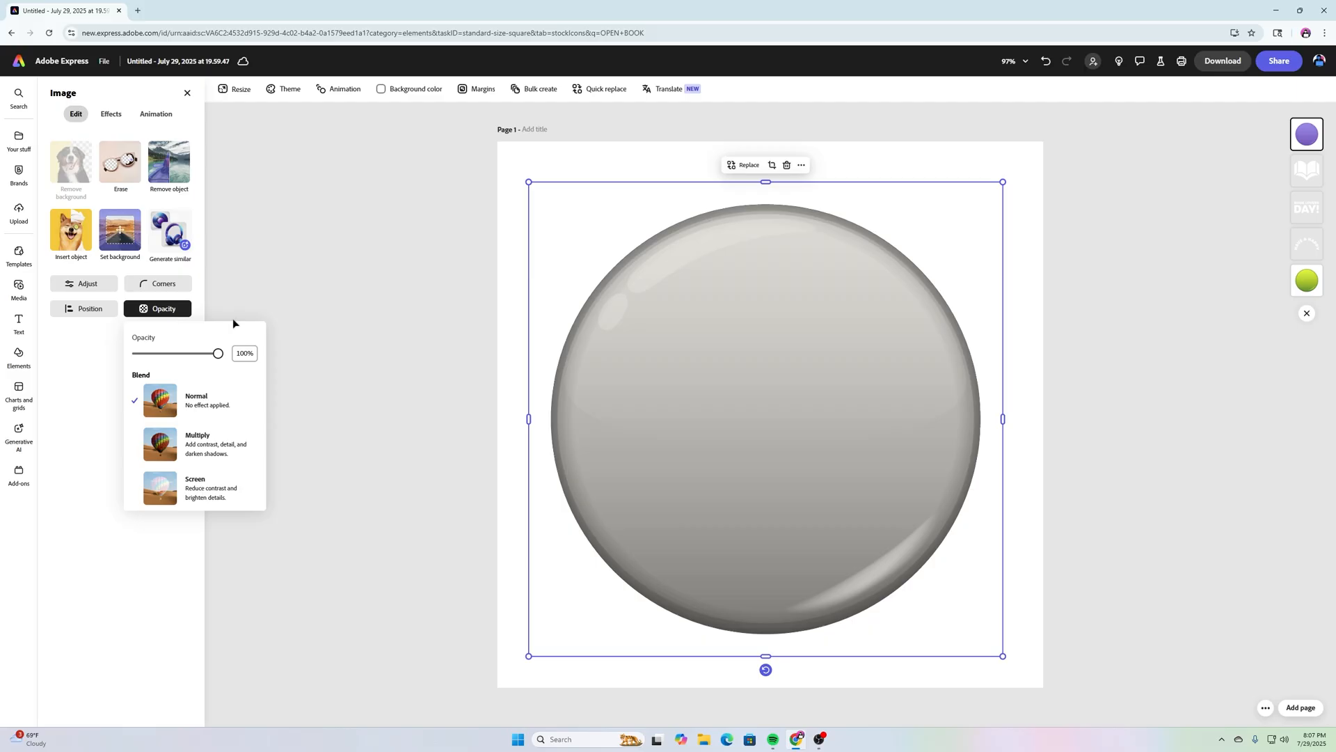
{"action": "left_click", "coordinate": [209, 437]}
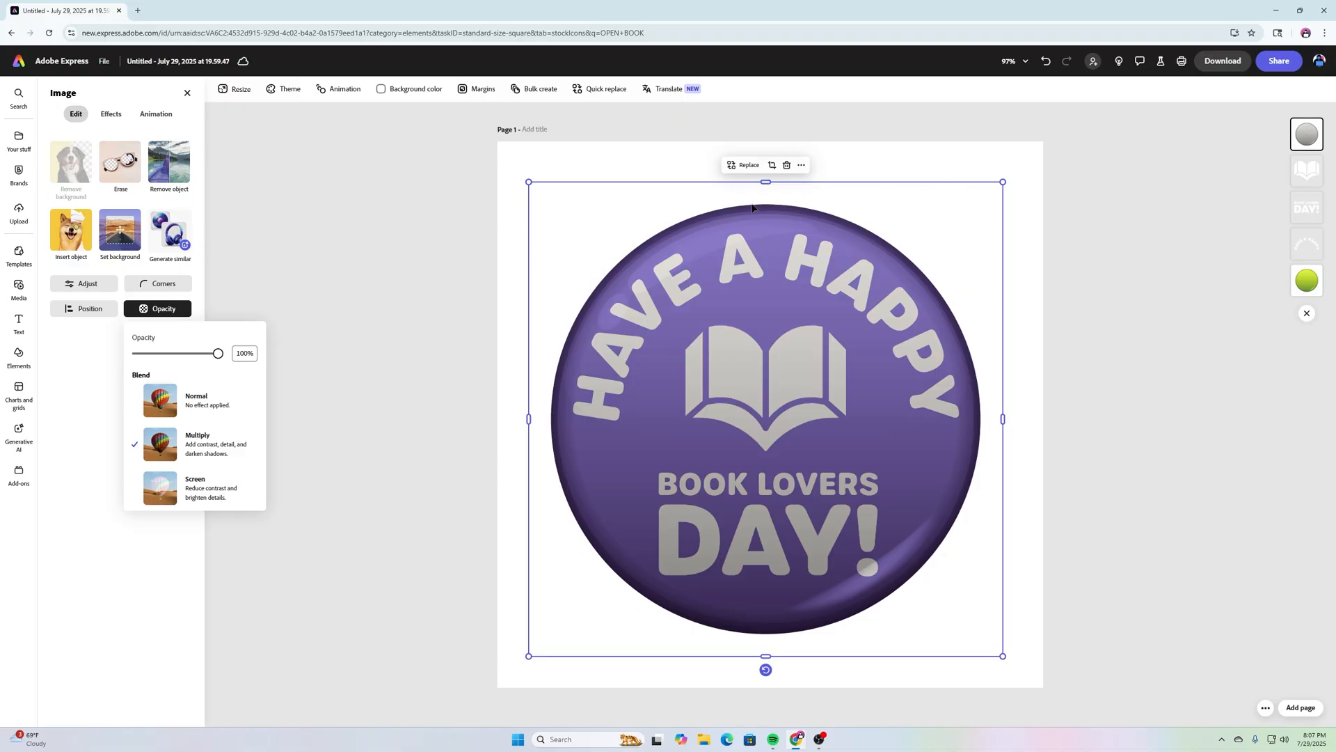
{"action": "mouse_move", "coordinate": [218, 354]}
{"action": "left_mouse_down"}
{"action": "mouse_move", "coordinate": [181, 355]}
{"action": "mouse_move", "coordinate": [211, 357]}
{"action": "left_mouse_up"}
{"action": "left_click", "coordinate": [416, 334]}
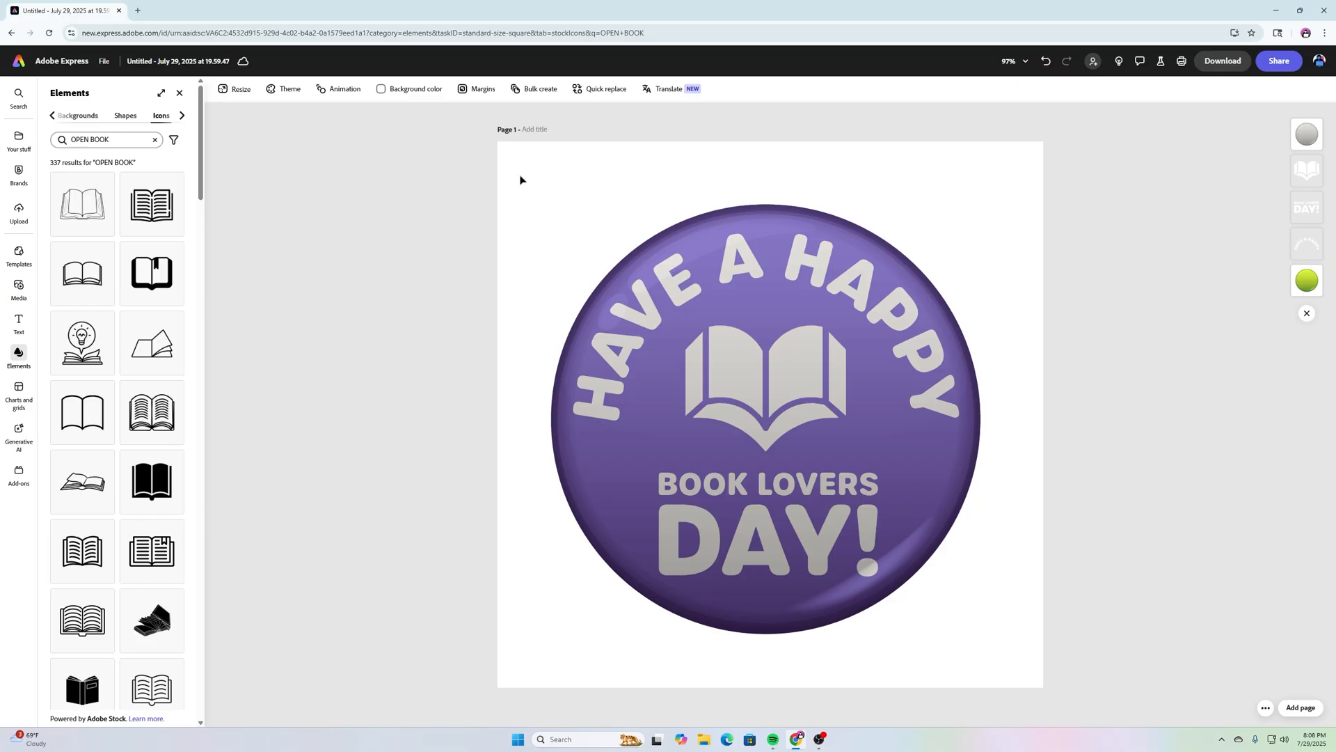
Step: Enter a custom light blue hex value for the page background colour
{"action": "left_click", "coordinate": [410, 88]}
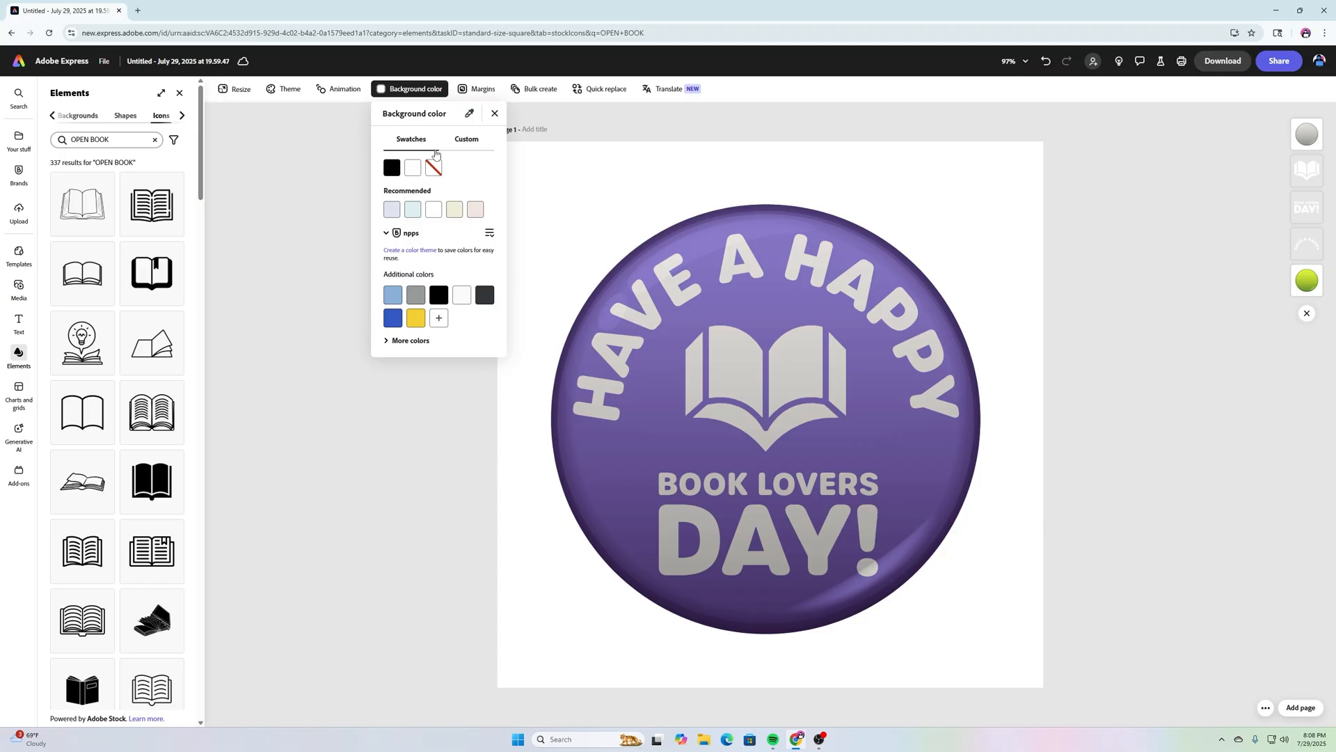
{"action": "left_click", "coordinate": [466, 140]}
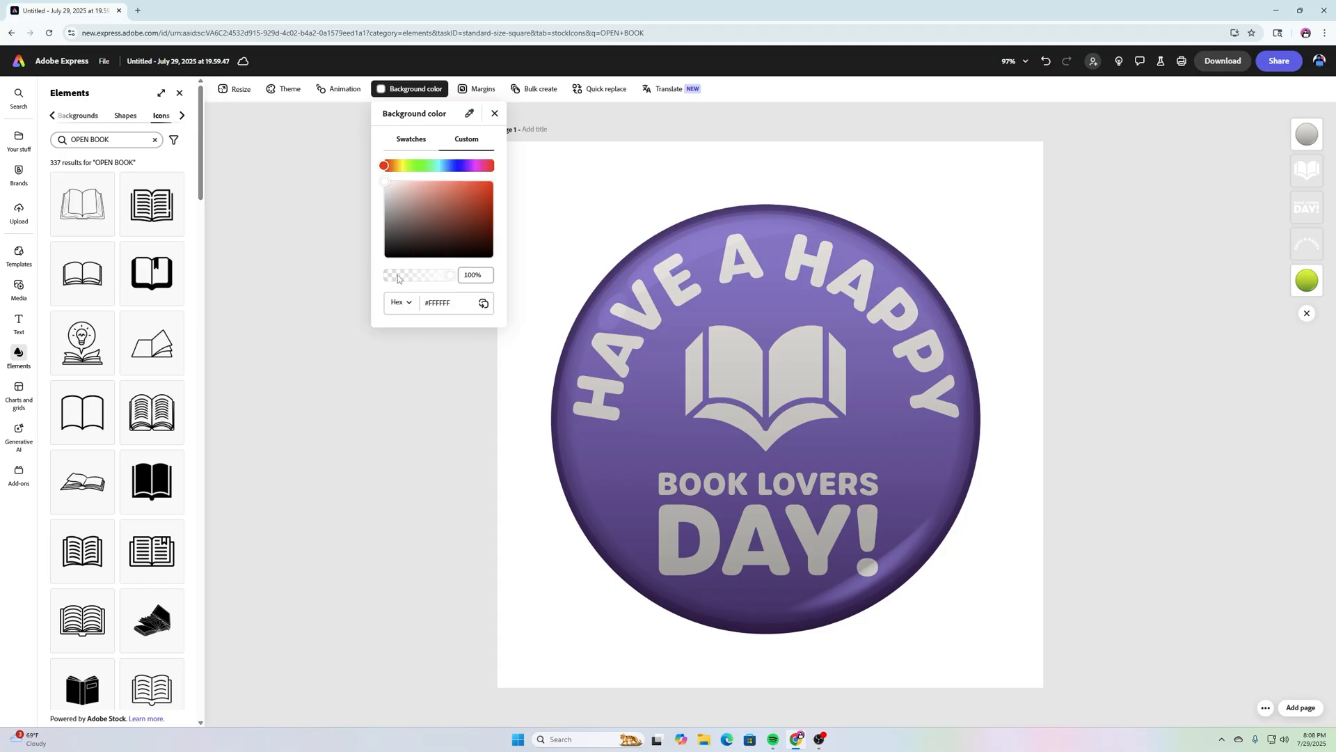
{"action": "left_click", "coordinate": [458, 306]}
{"action": "double_click", "coordinate": [440, 307]}
{"action": "type", "text": "7"}
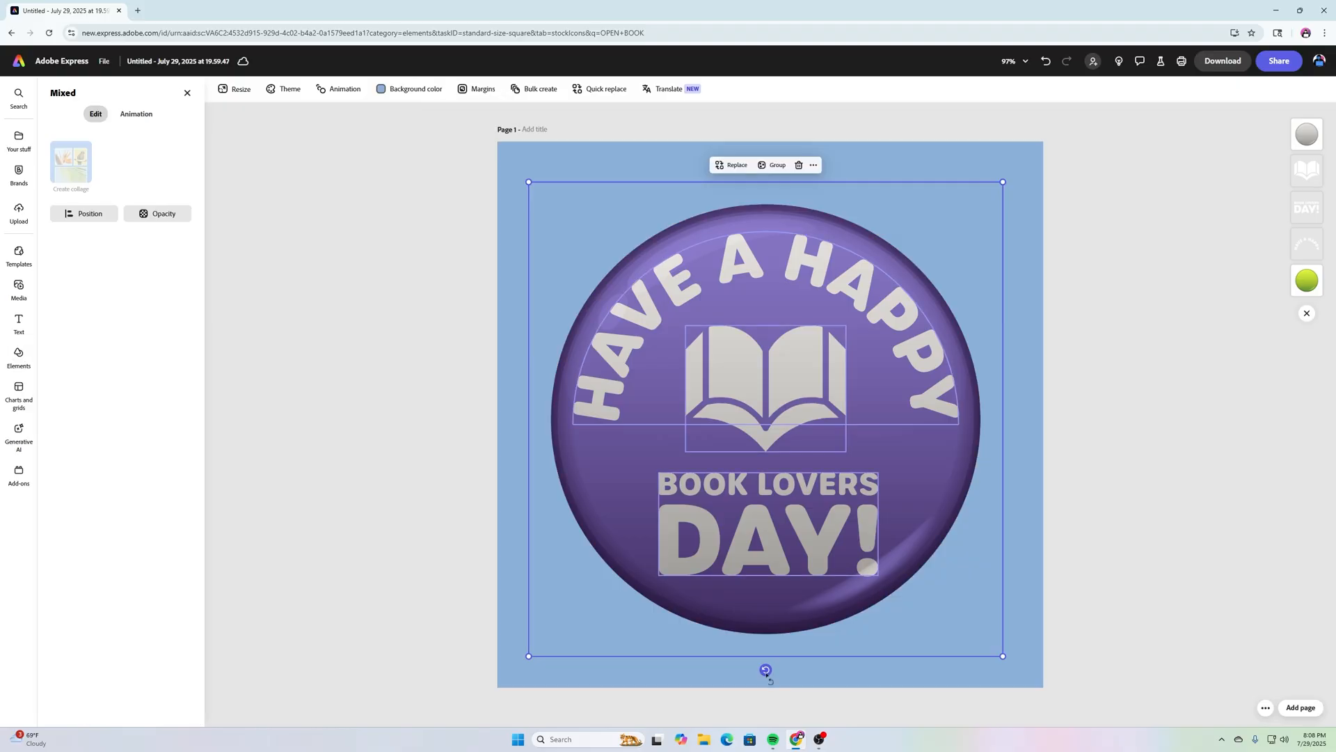
Step: Rotate the whole badge about 8°, then bring up effects for the original button image
{"action": "left_click_drag", "start_coordinate": [766, 670], "coordinate": [731, 686]}
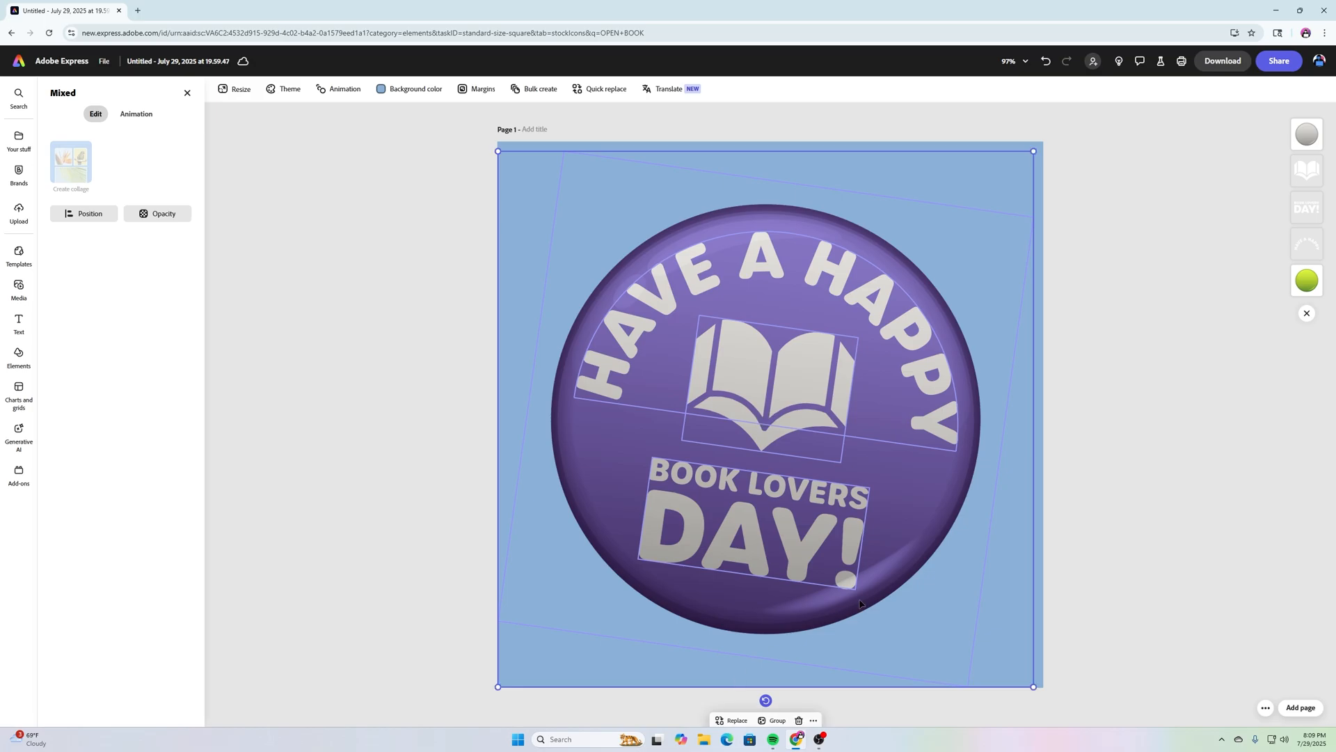
{"action": "left_click", "coordinate": [1170, 382]}
{"action": "left_click", "coordinate": [1314, 283]}
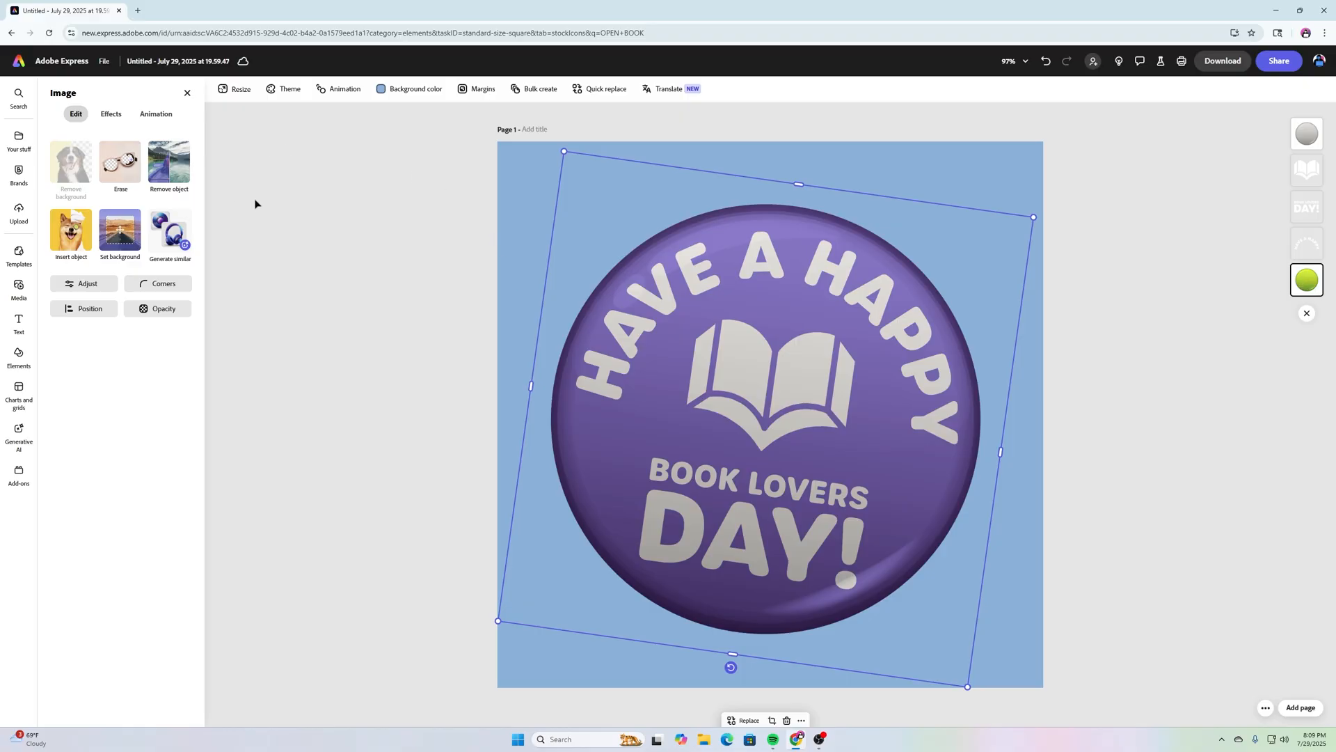
{"action": "left_click", "coordinate": [118, 117]}
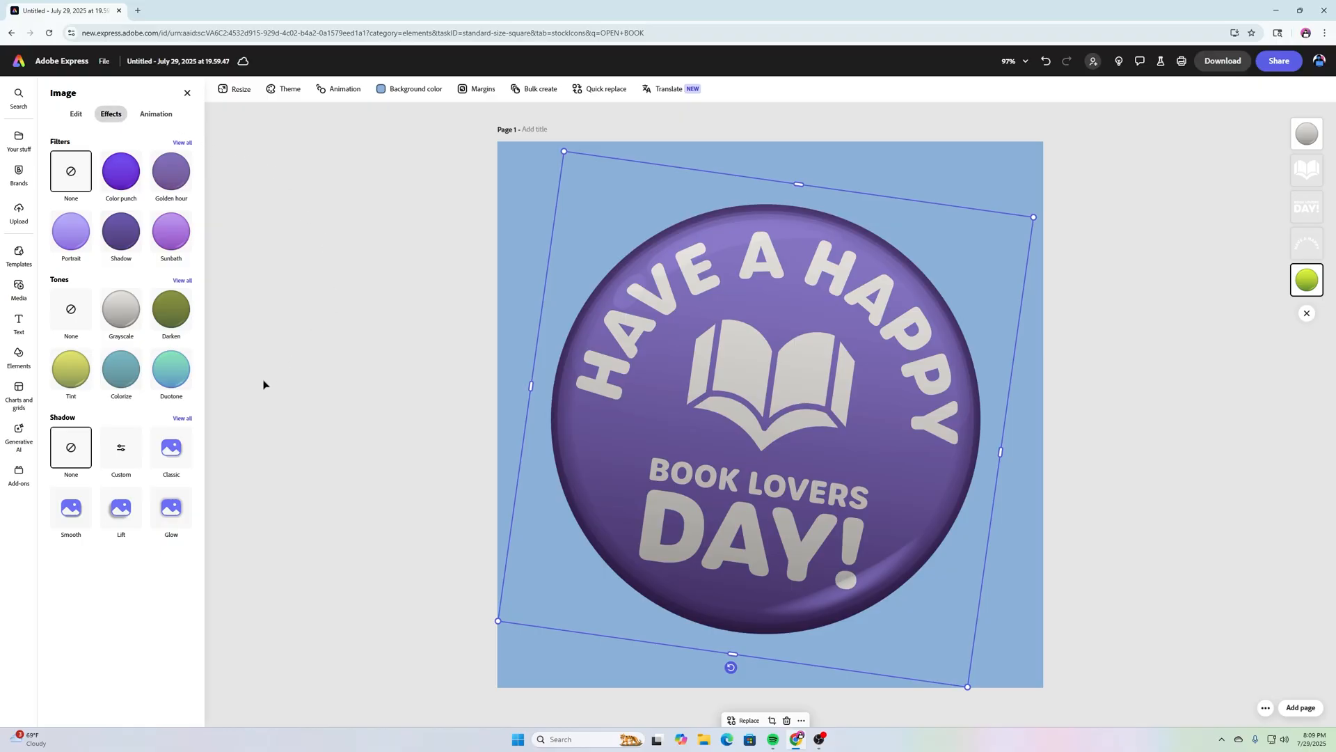
Step: Apply the Strong shadow preset to the button, then customise its angle toward 146
{"action": "left_click", "coordinate": [184, 419]}
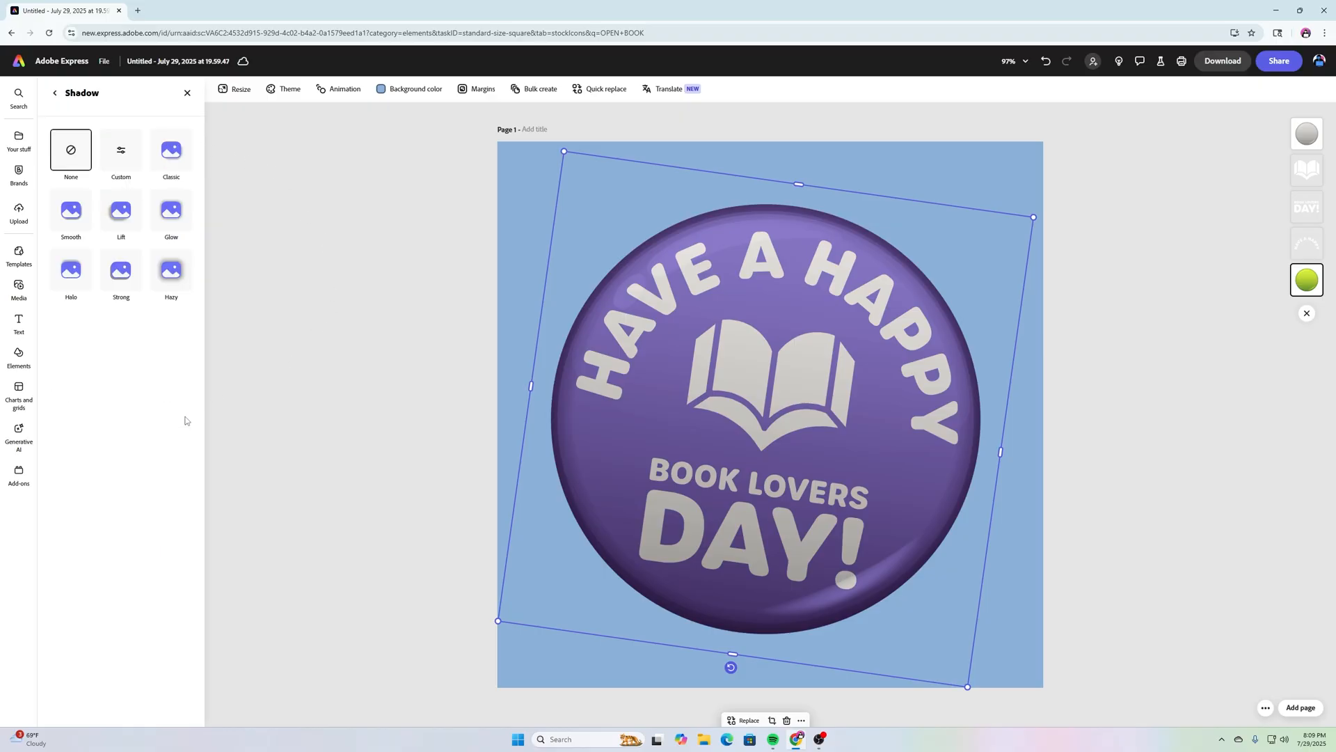
{"action": "left_click", "coordinate": [122, 279]}
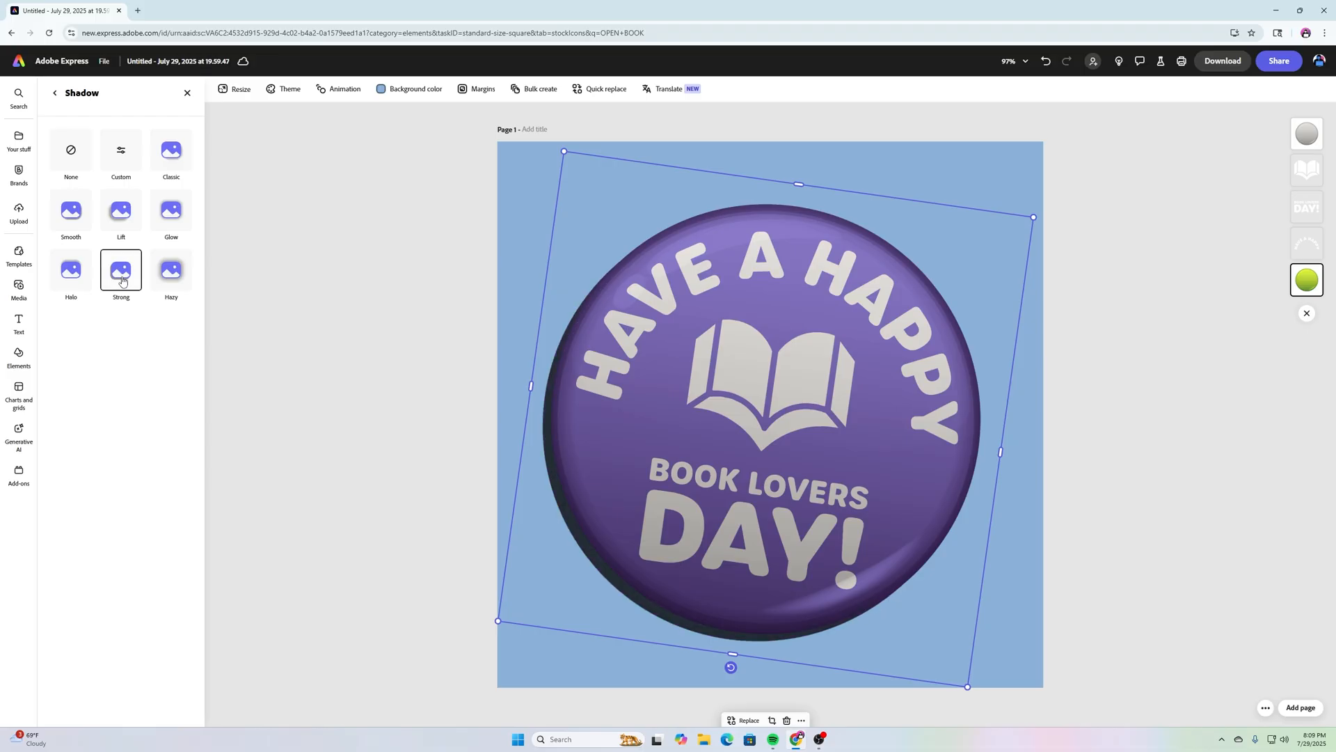
{"action": "left_click", "coordinate": [121, 148]}
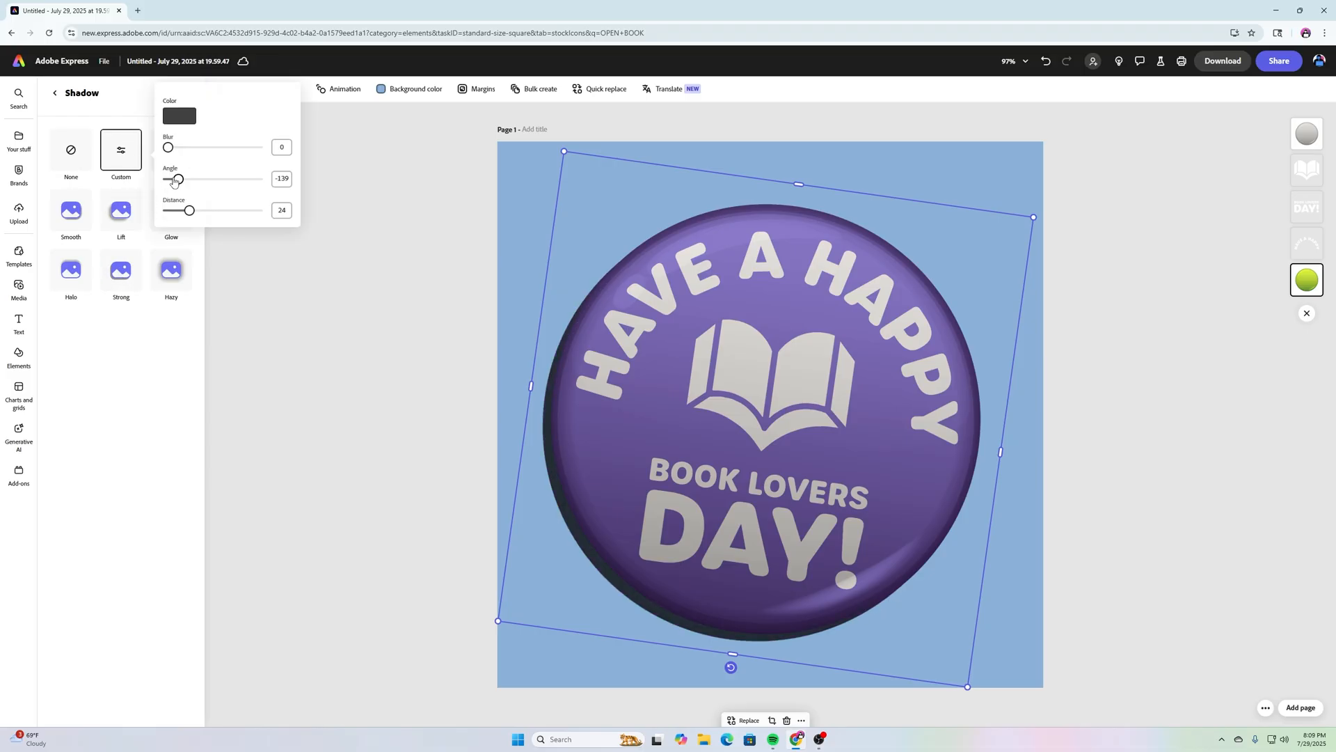
{"action": "left_click_drag", "start_coordinate": [178, 179], "coordinate": [249, 183]}
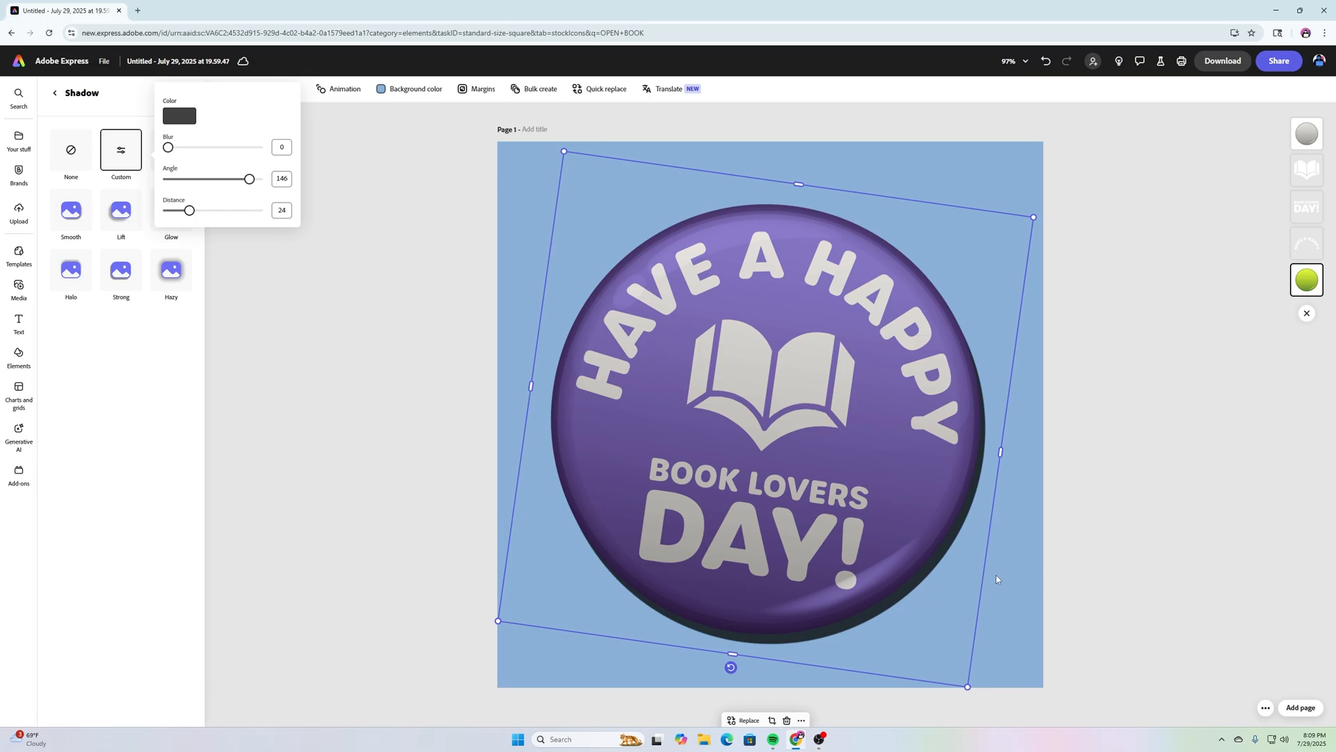
Step: Make the shadow black with distance 13 and blur about 2
{"action": "left_click", "coordinate": [171, 117]}
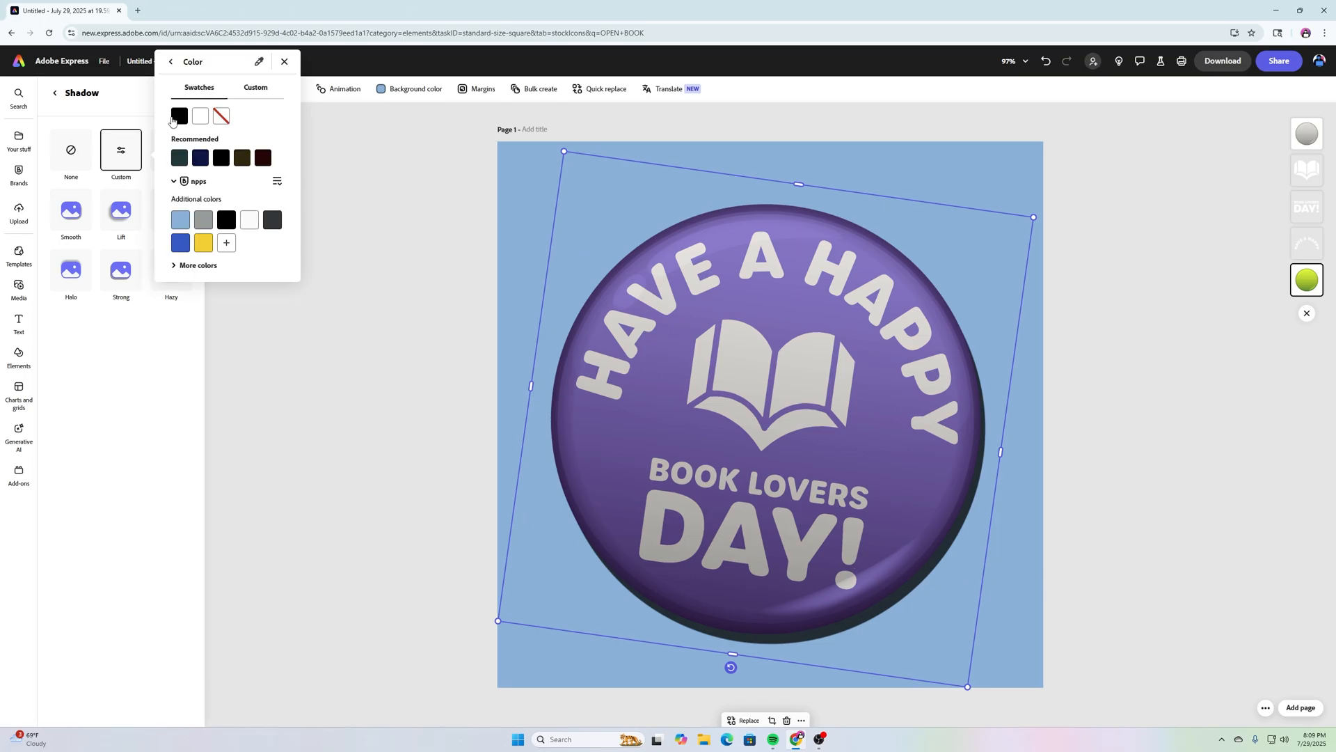
{"action": "left_click", "coordinate": [181, 117]}
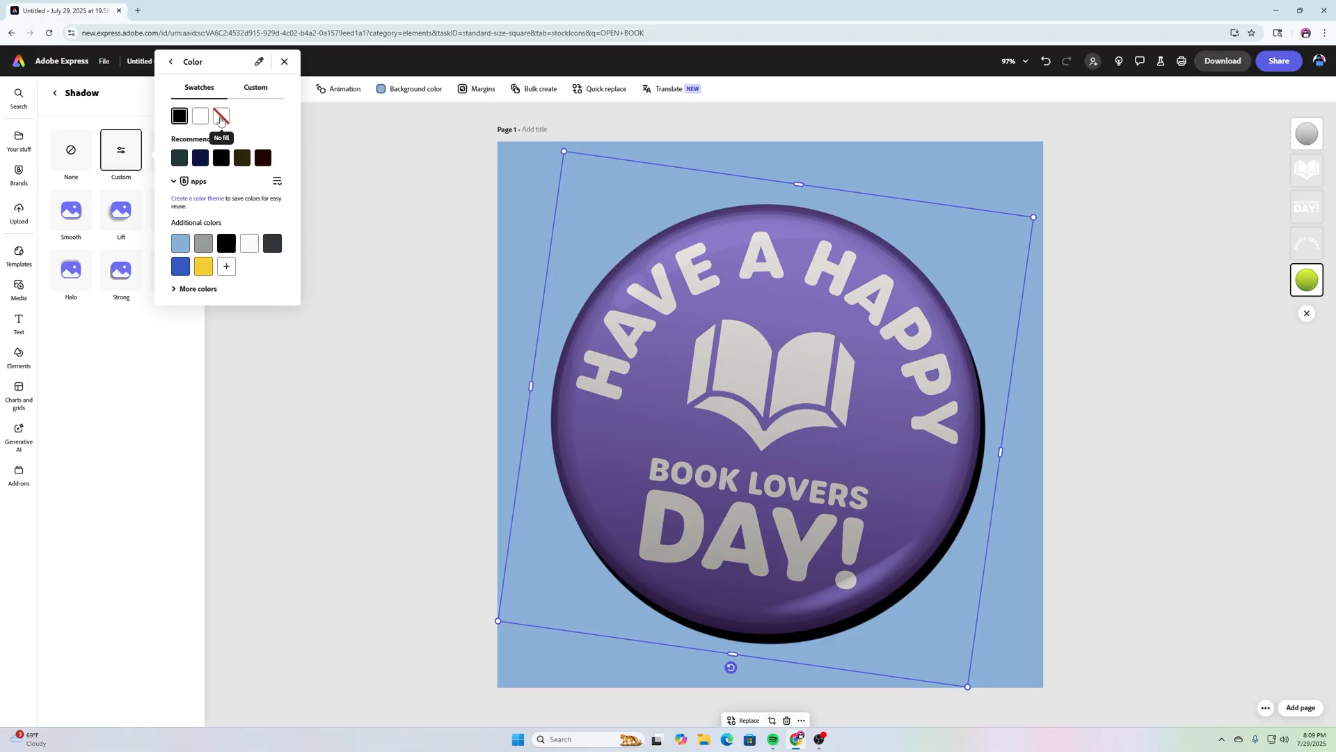
{"action": "left_click", "coordinate": [171, 62]}
{"action": "left_click_drag", "start_coordinate": [194, 211], "coordinate": [176, 213]}
{"action": "left_click_drag", "start_coordinate": [165, 147], "coordinate": [167, 150]}
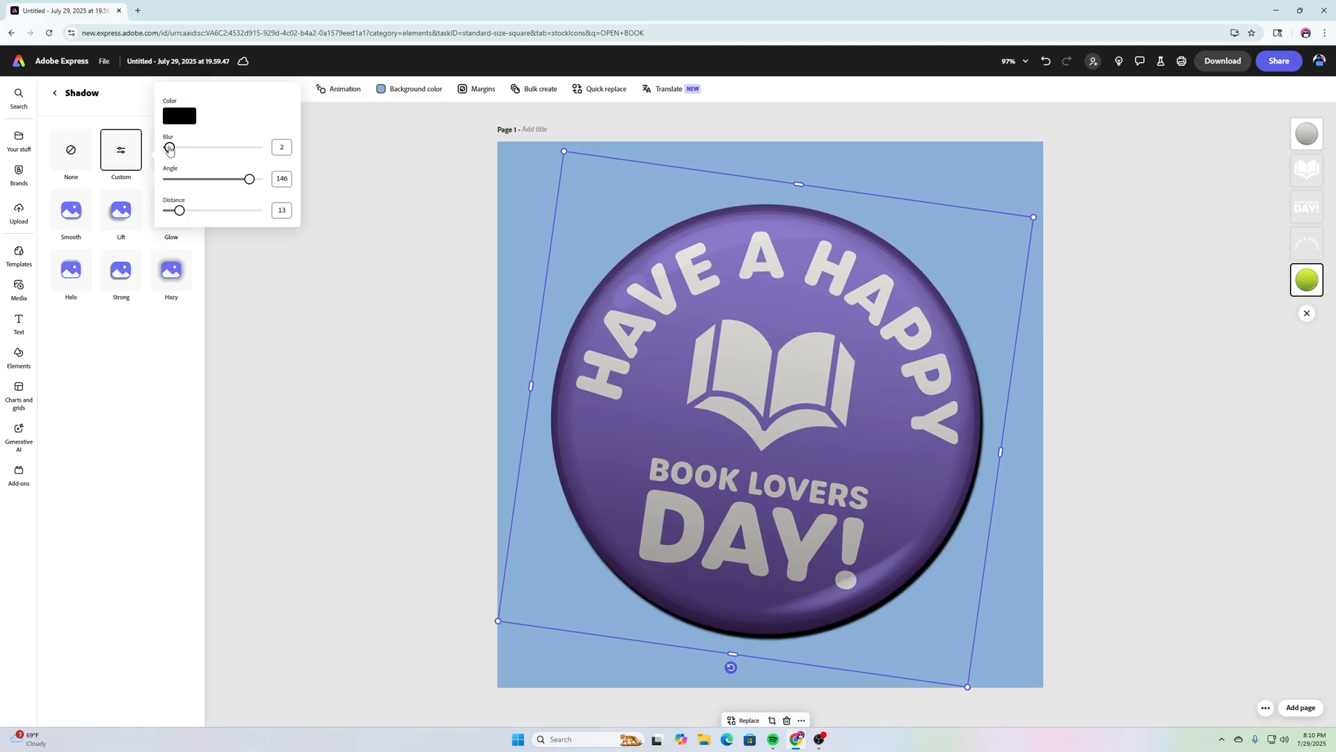